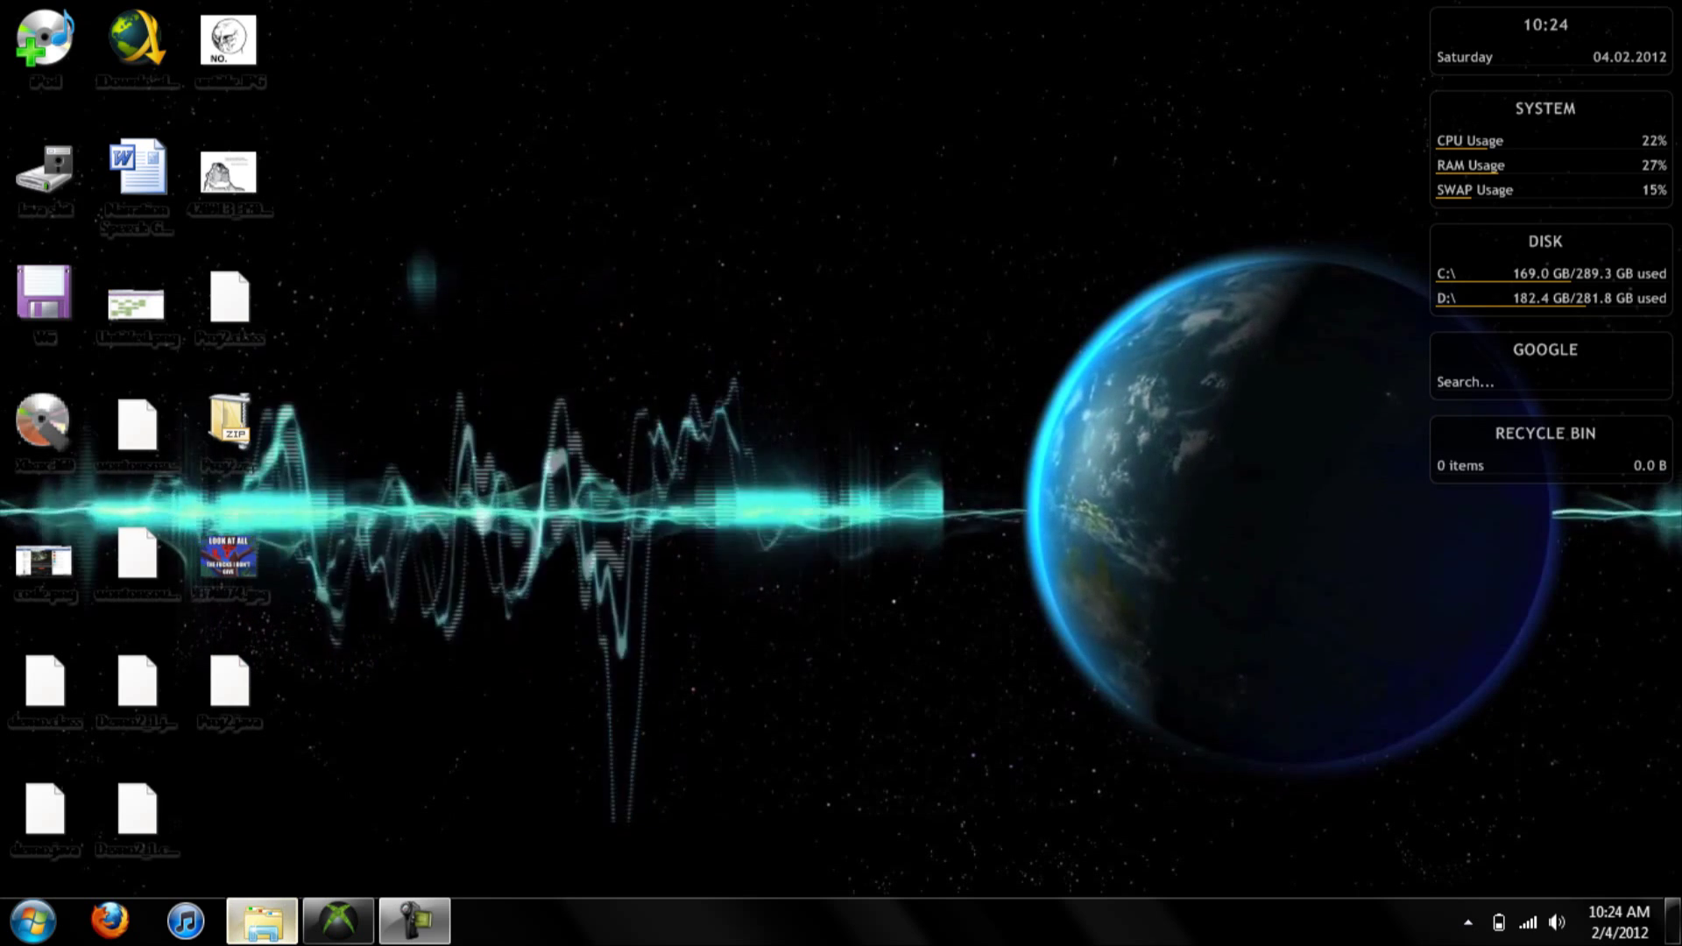
Step: Switch to Horizon and expand the flash drive's Games folder and its FINAL FANTASY XIII-2 entry
click(262, 920)
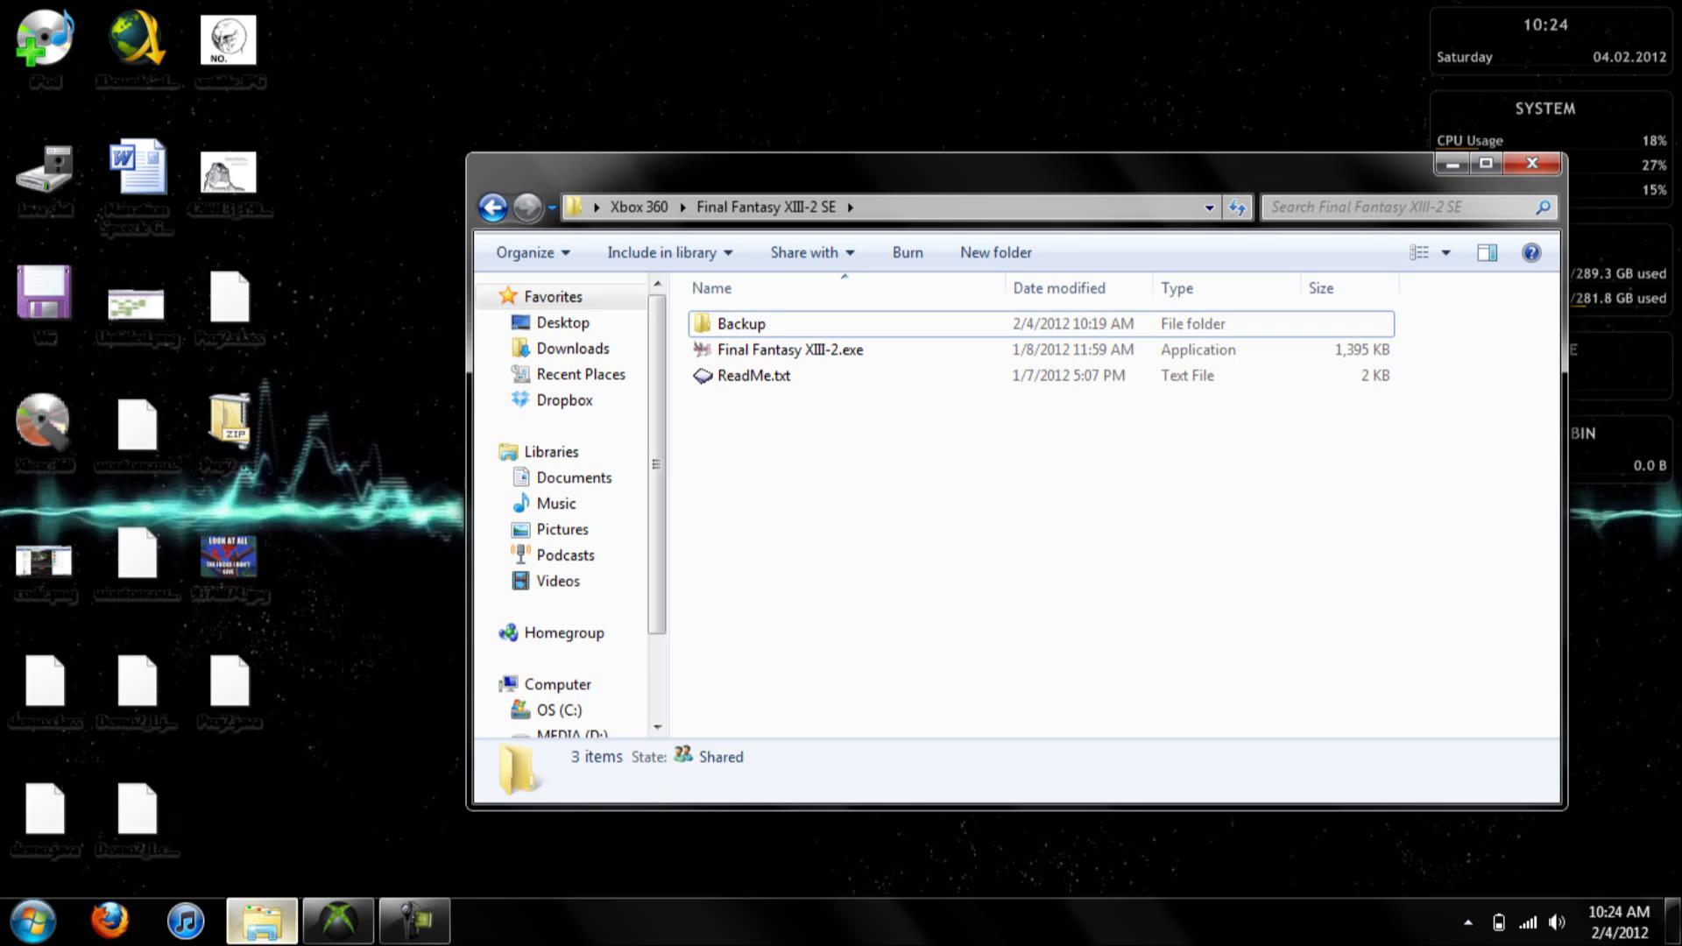
click(261, 921)
click(339, 921)
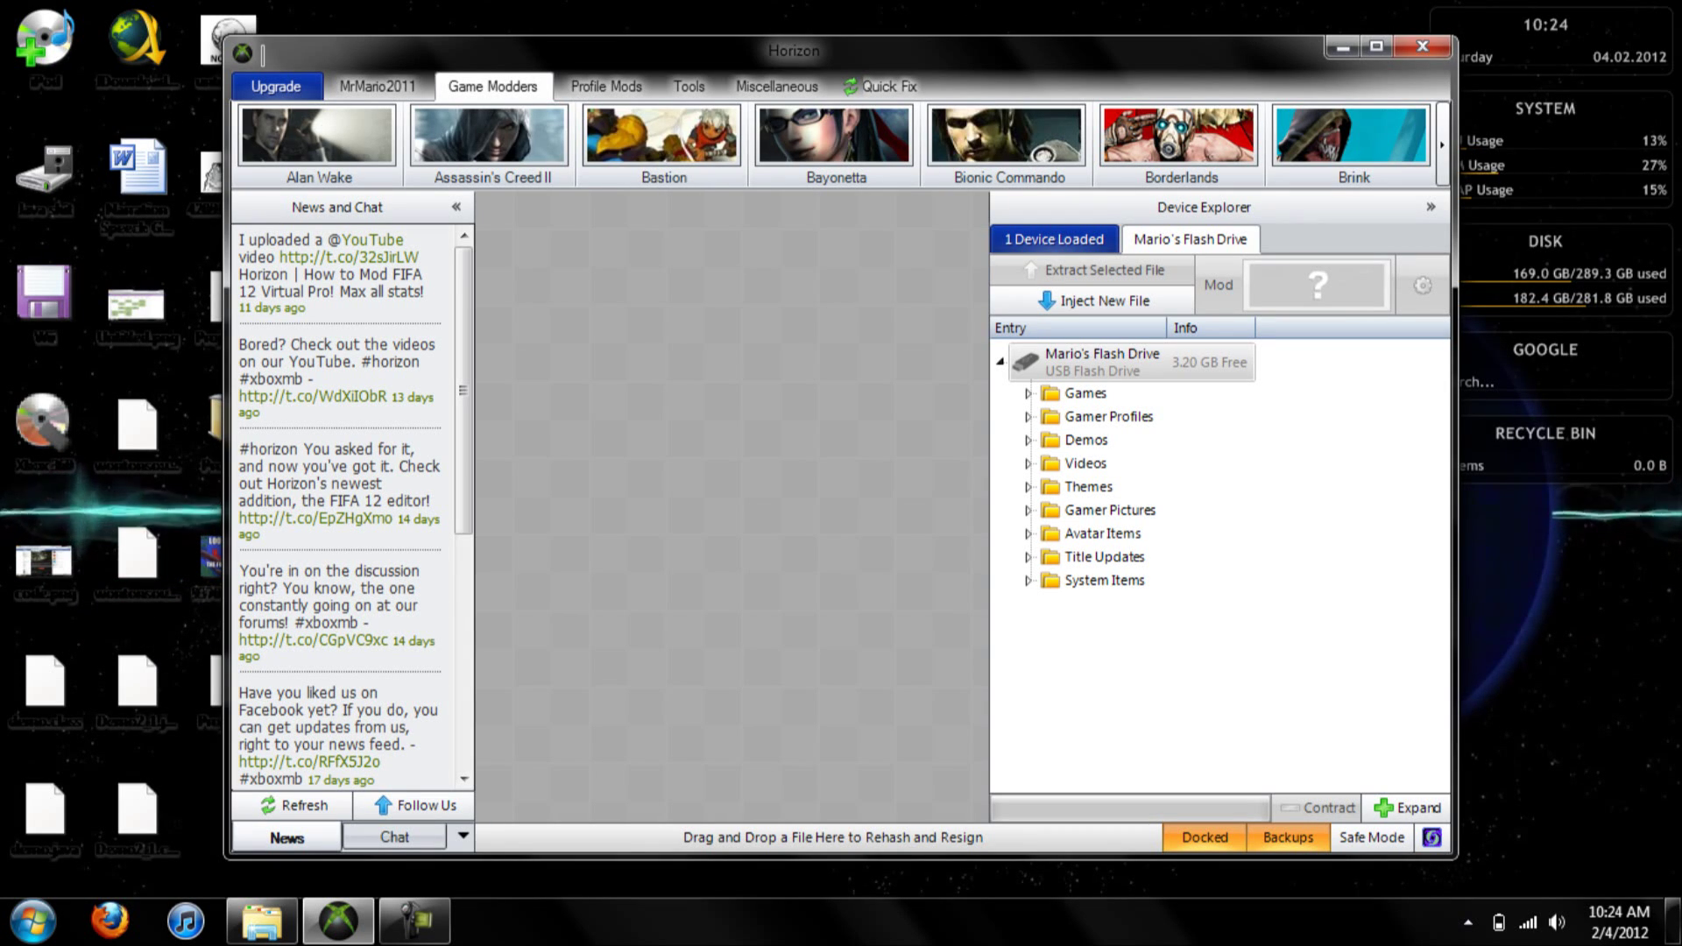
mouse_move(337, 920)
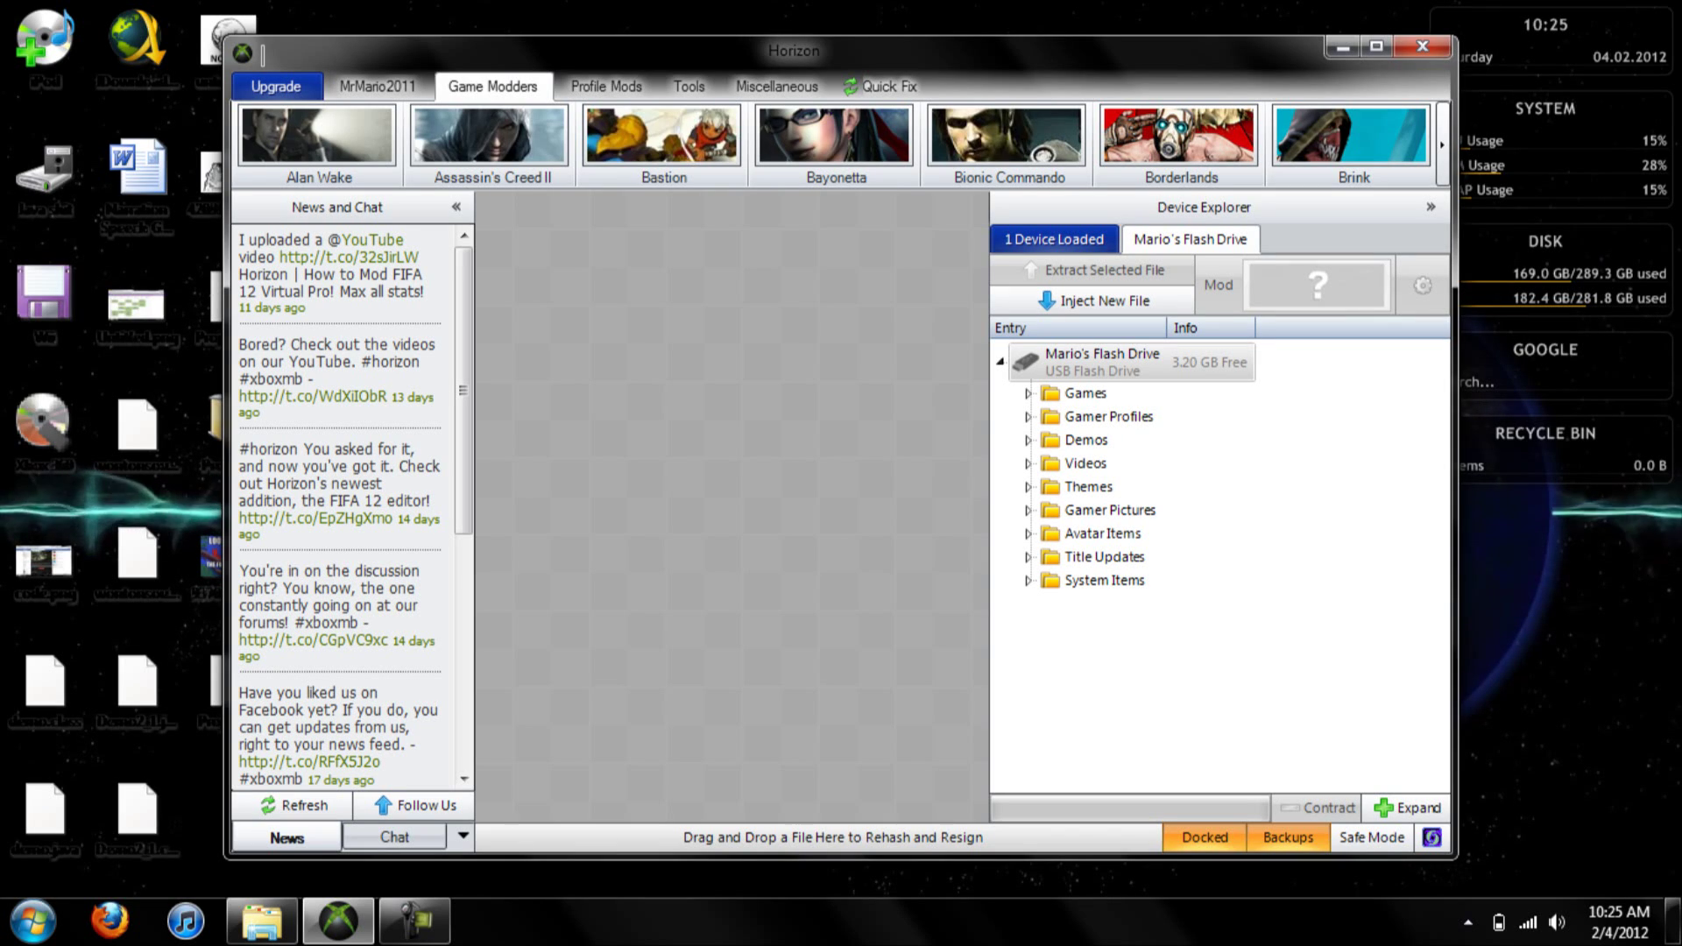
double_click(1086, 393)
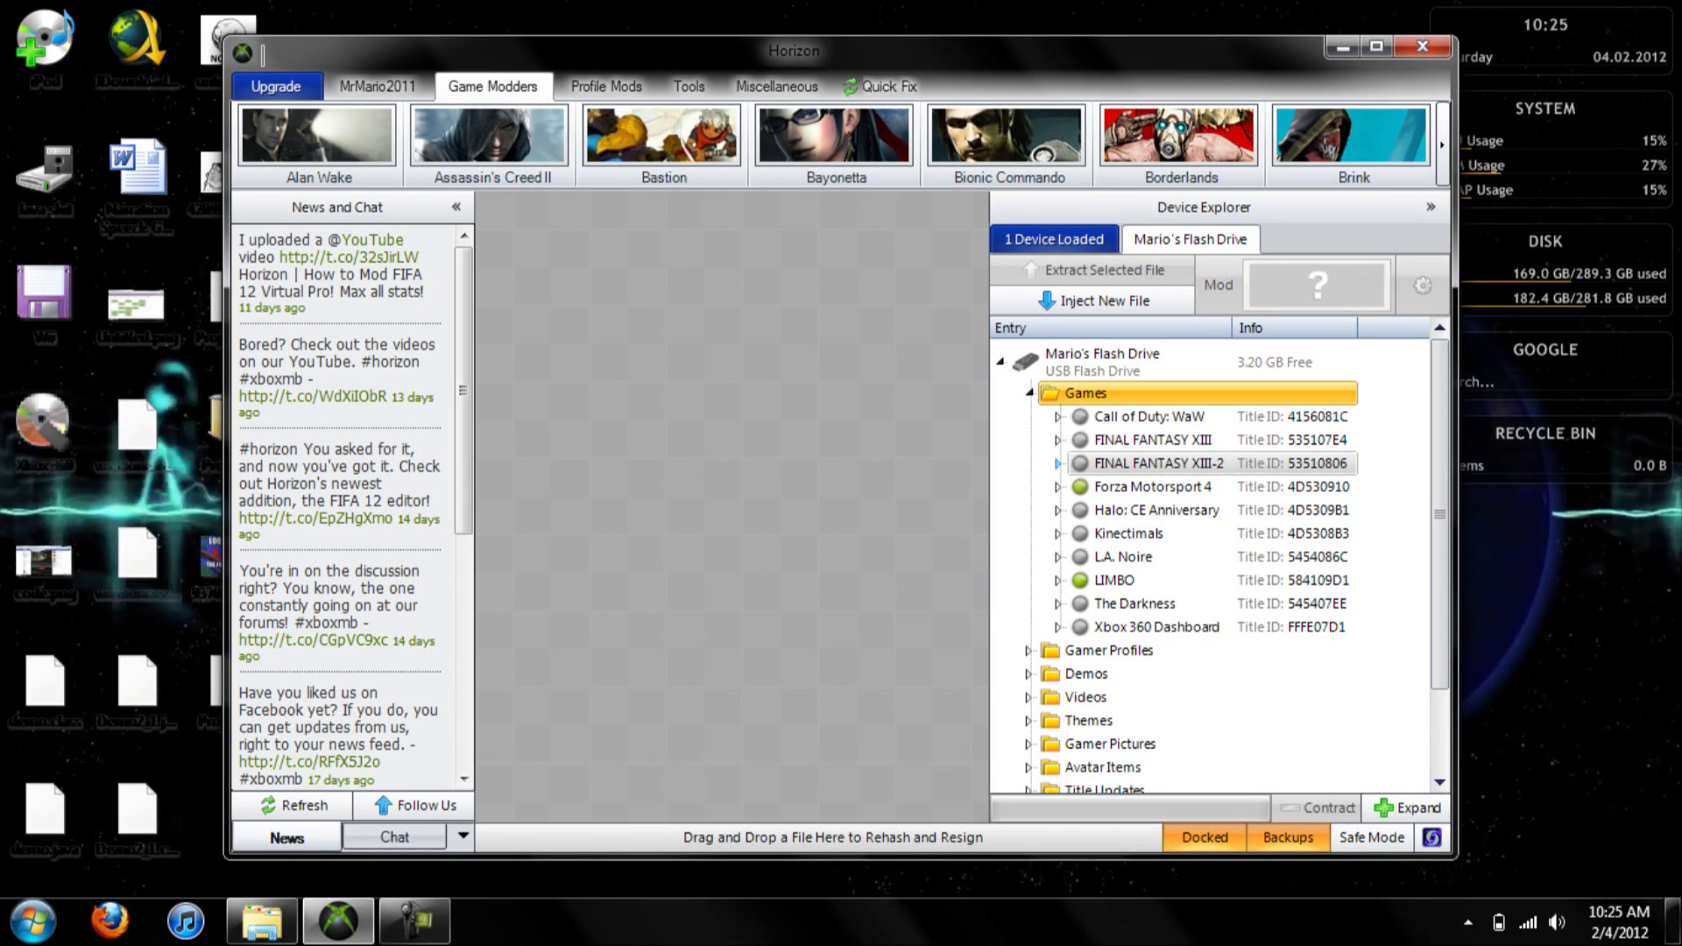
double_click(1158, 462)
Step: Extract the 23.23 MB FINAL FANTASY XIII-2 Save Data 01 to the desktop as ff13-00.dat and minimise Horizon
right_click(1175, 508)
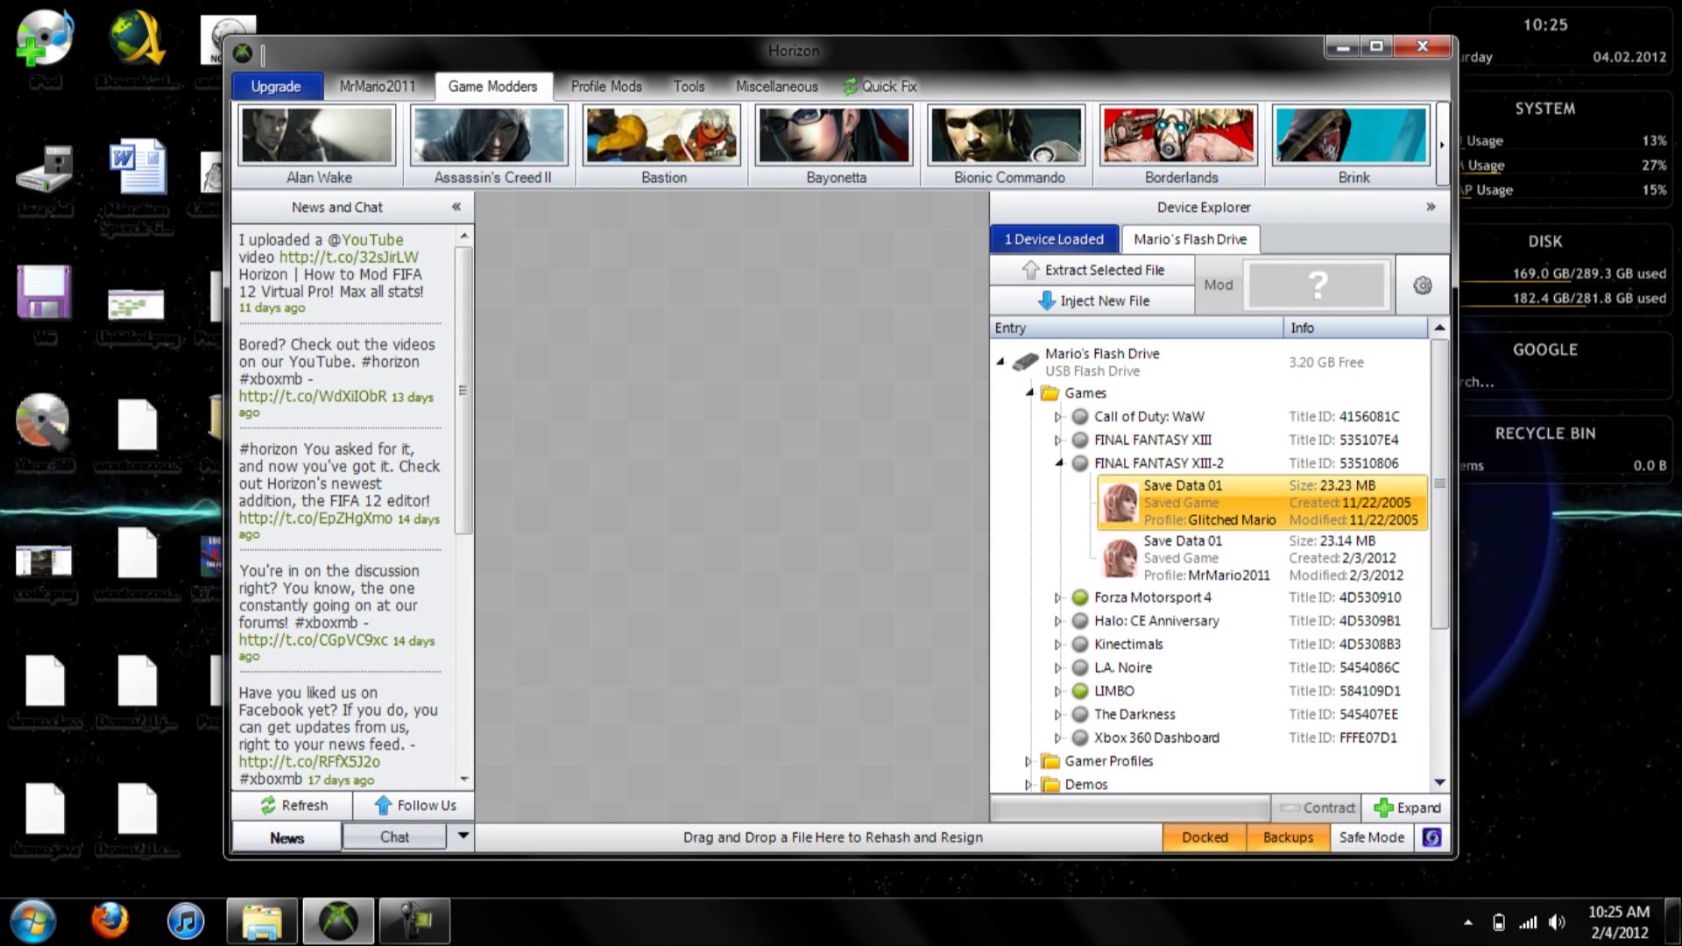
click(1253, 521)
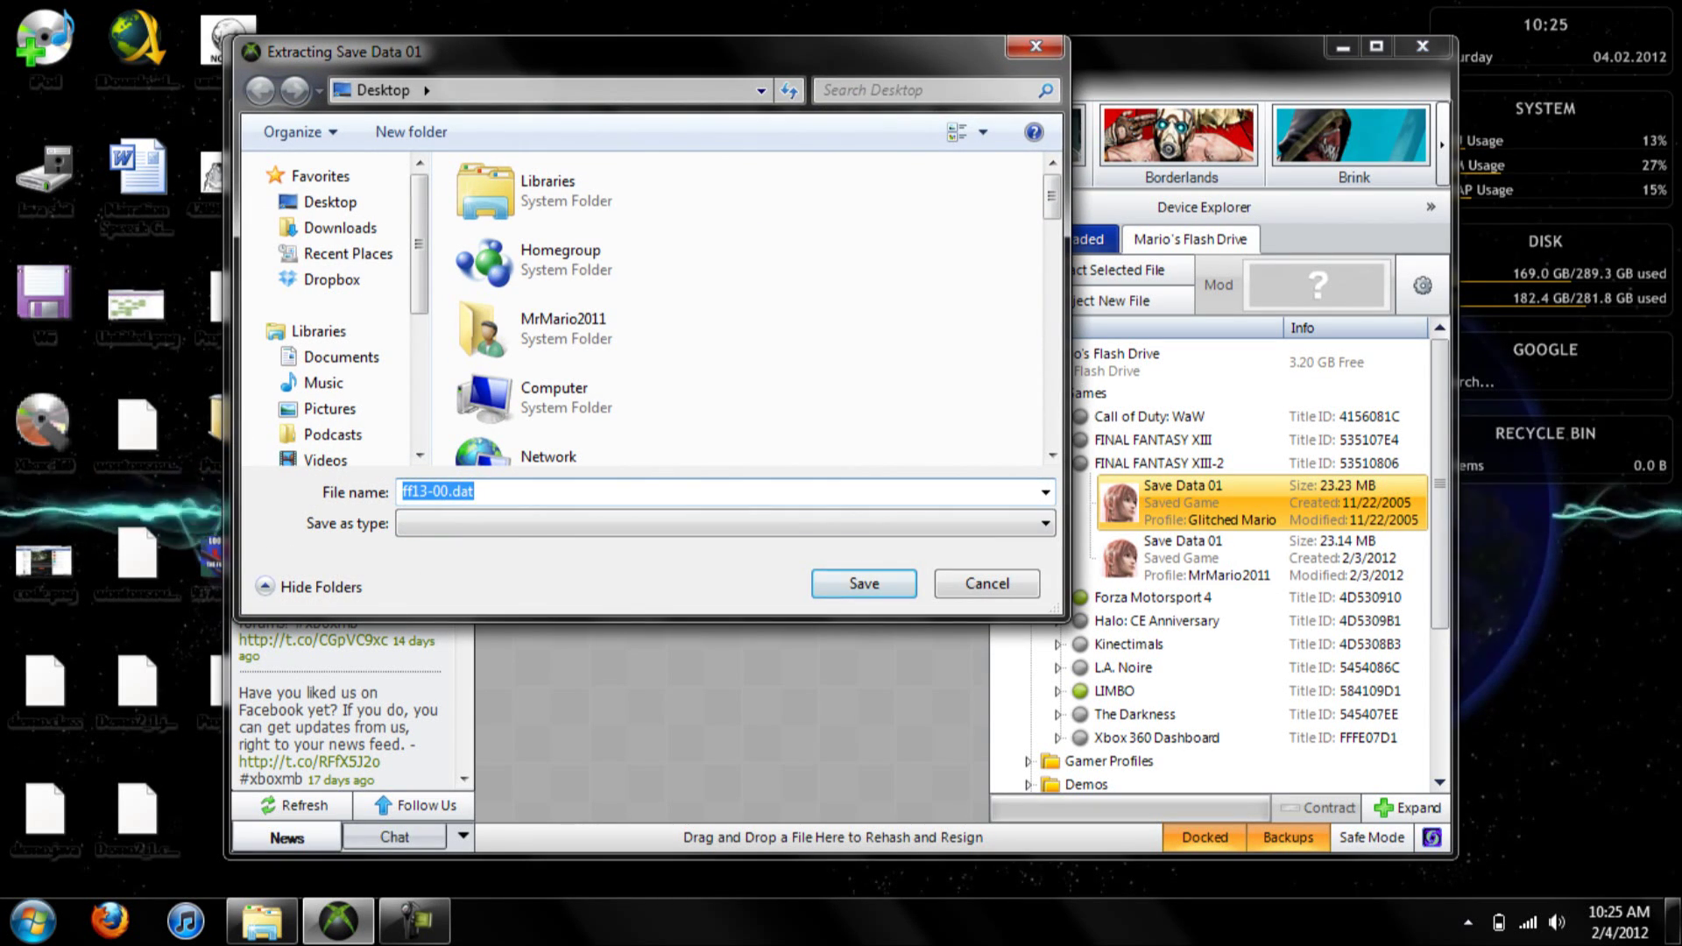
key(Return)
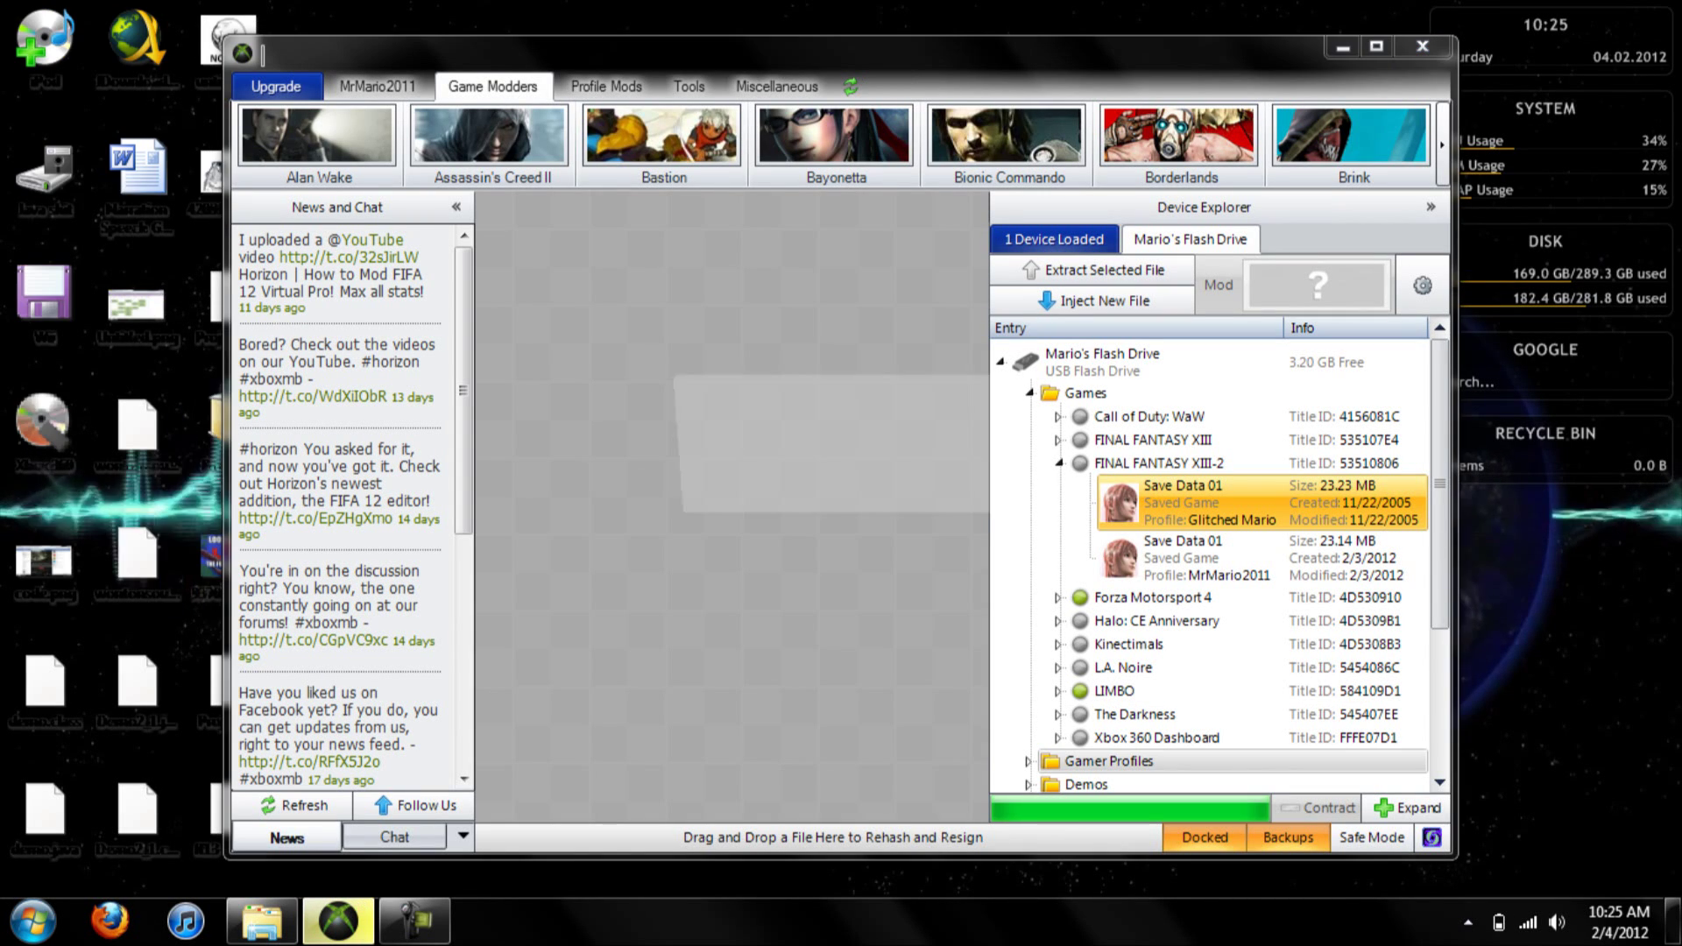
key(Return)
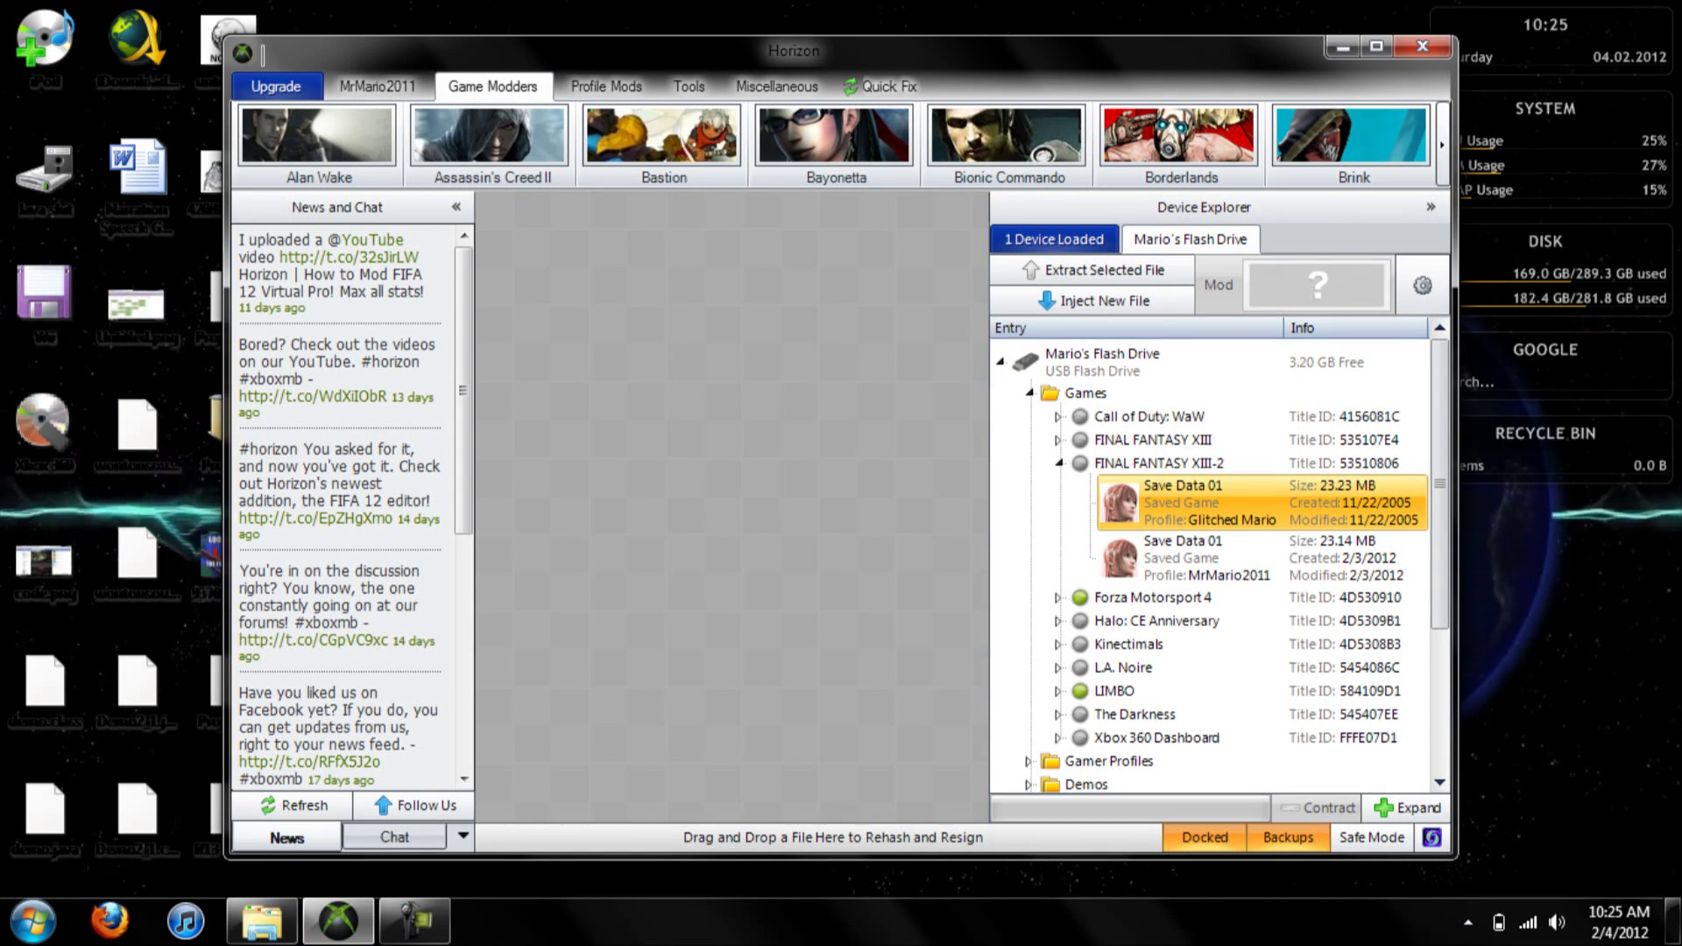
click(1343, 47)
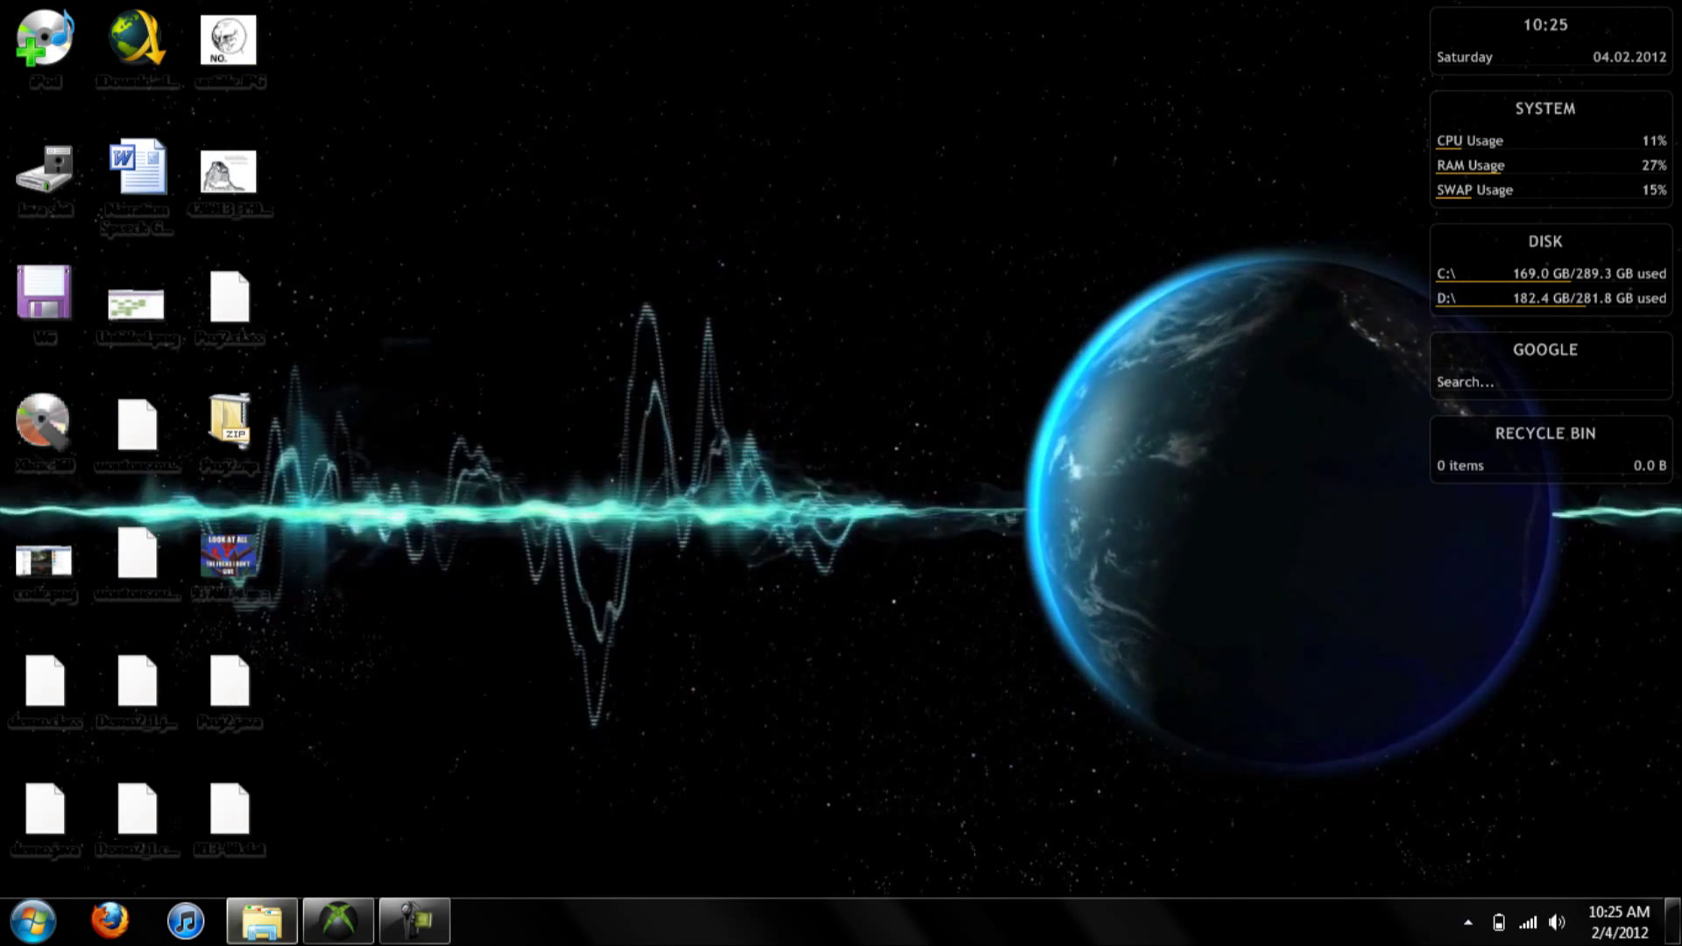
Step: Launch Final Fantasy XIII-2.exe from the Final Fantasy XIII-2 SE folder
mouse_move(261, 920)
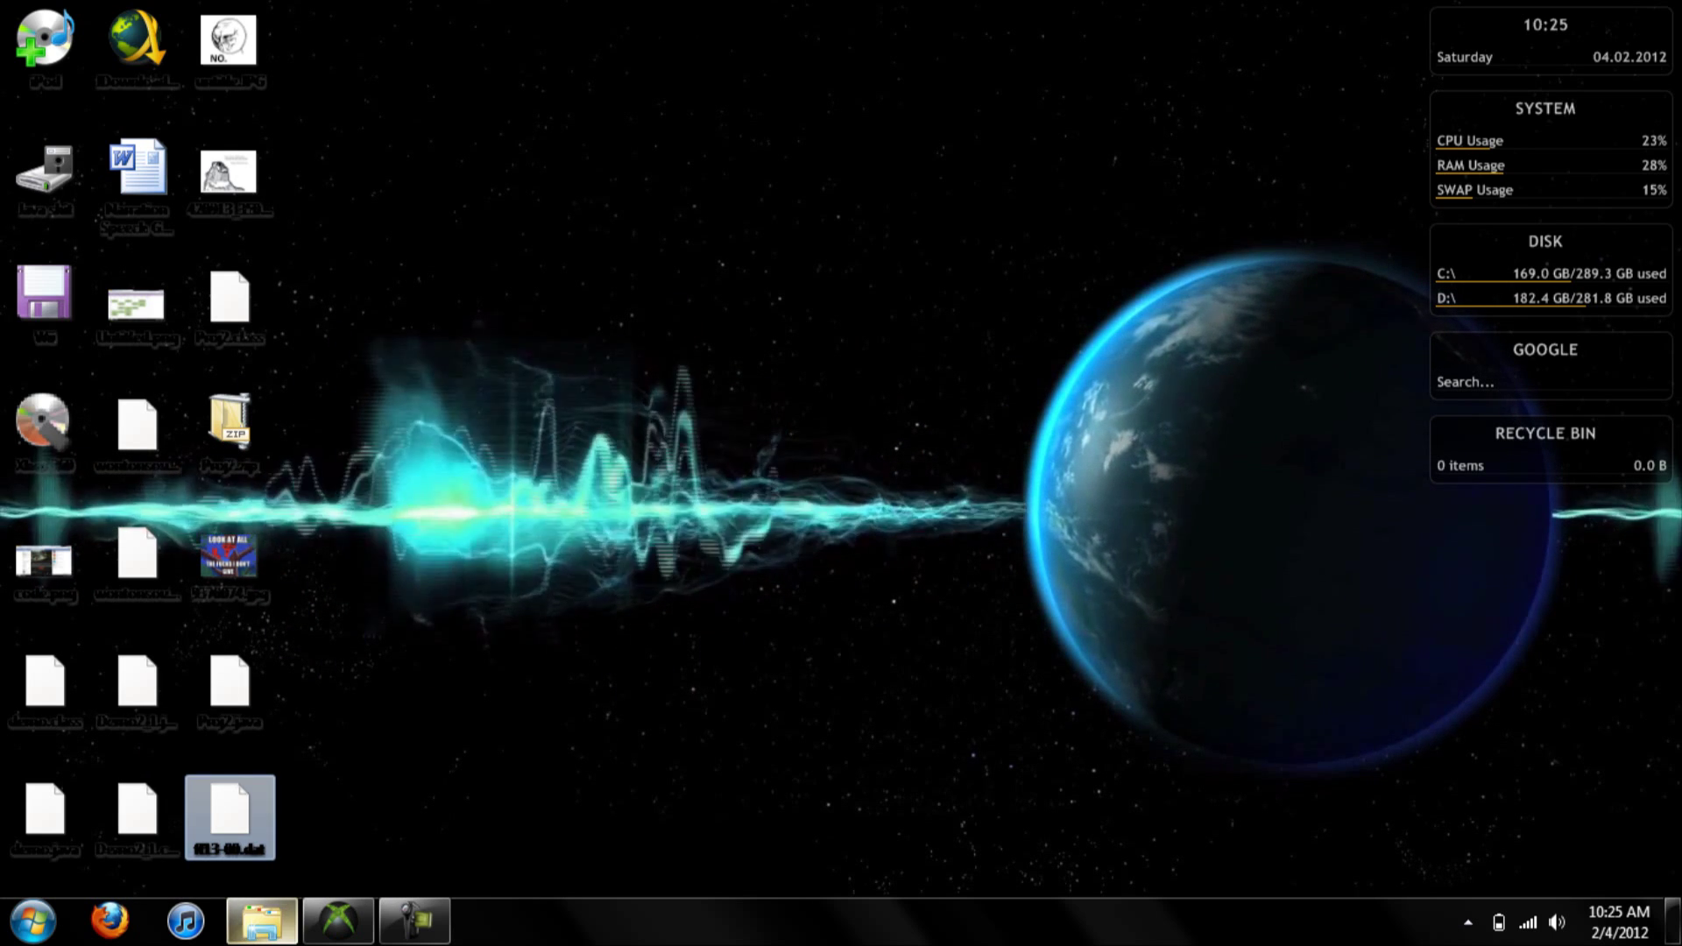
click(261, 920)
click(789, 349)
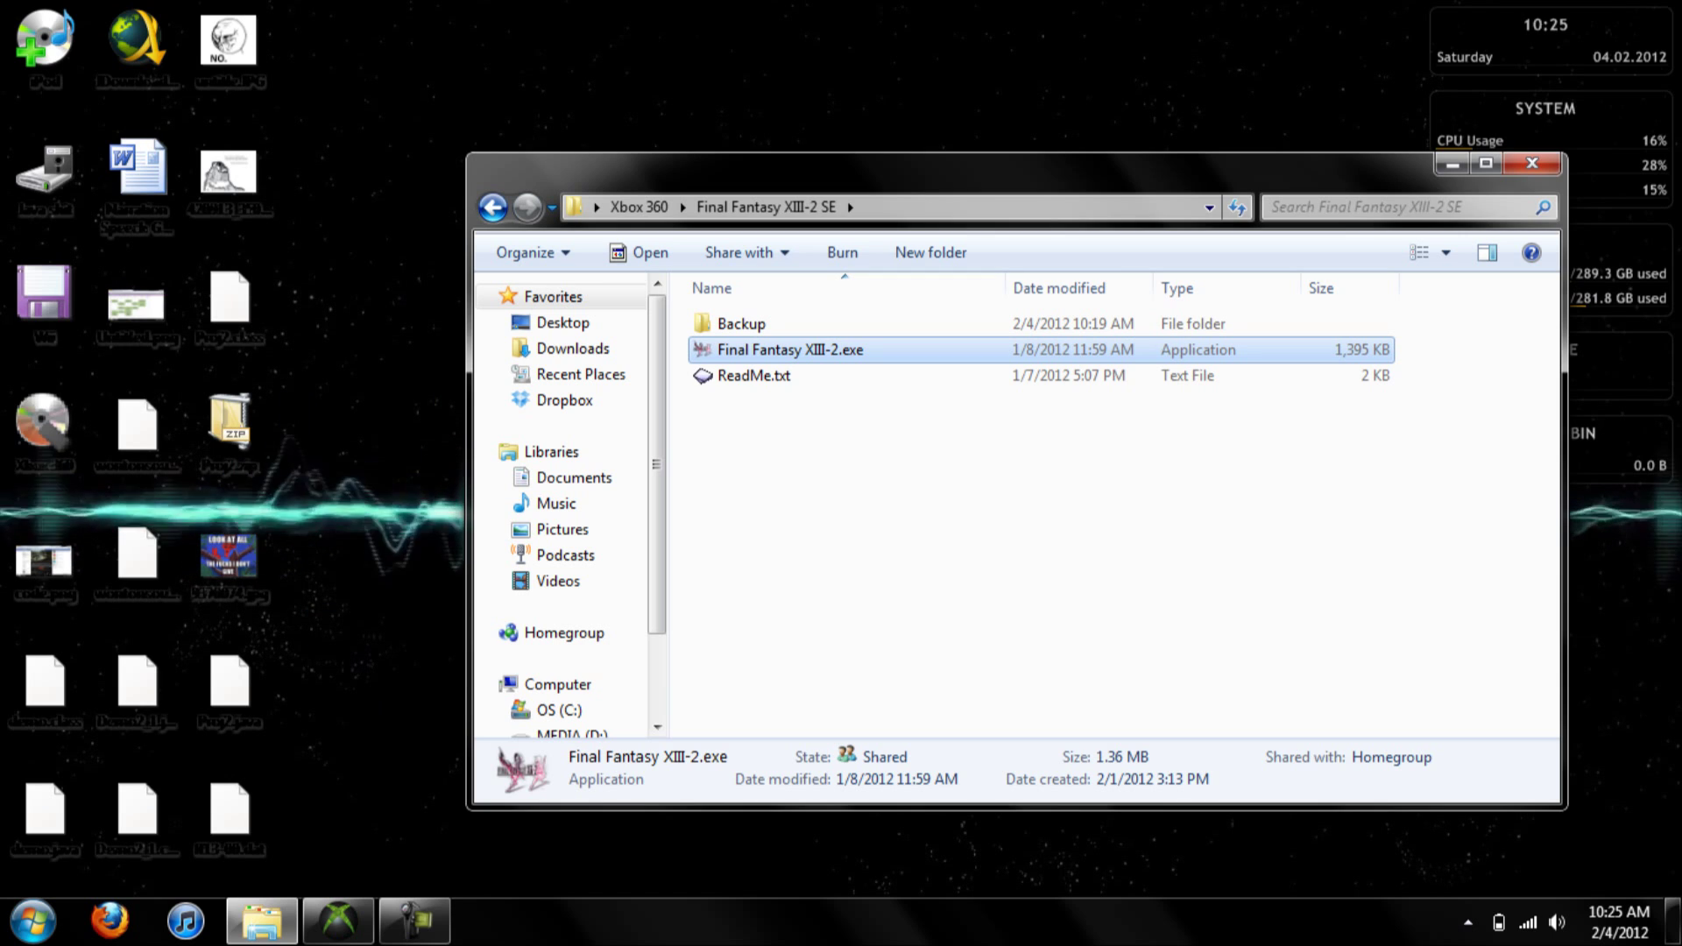
key(Return)
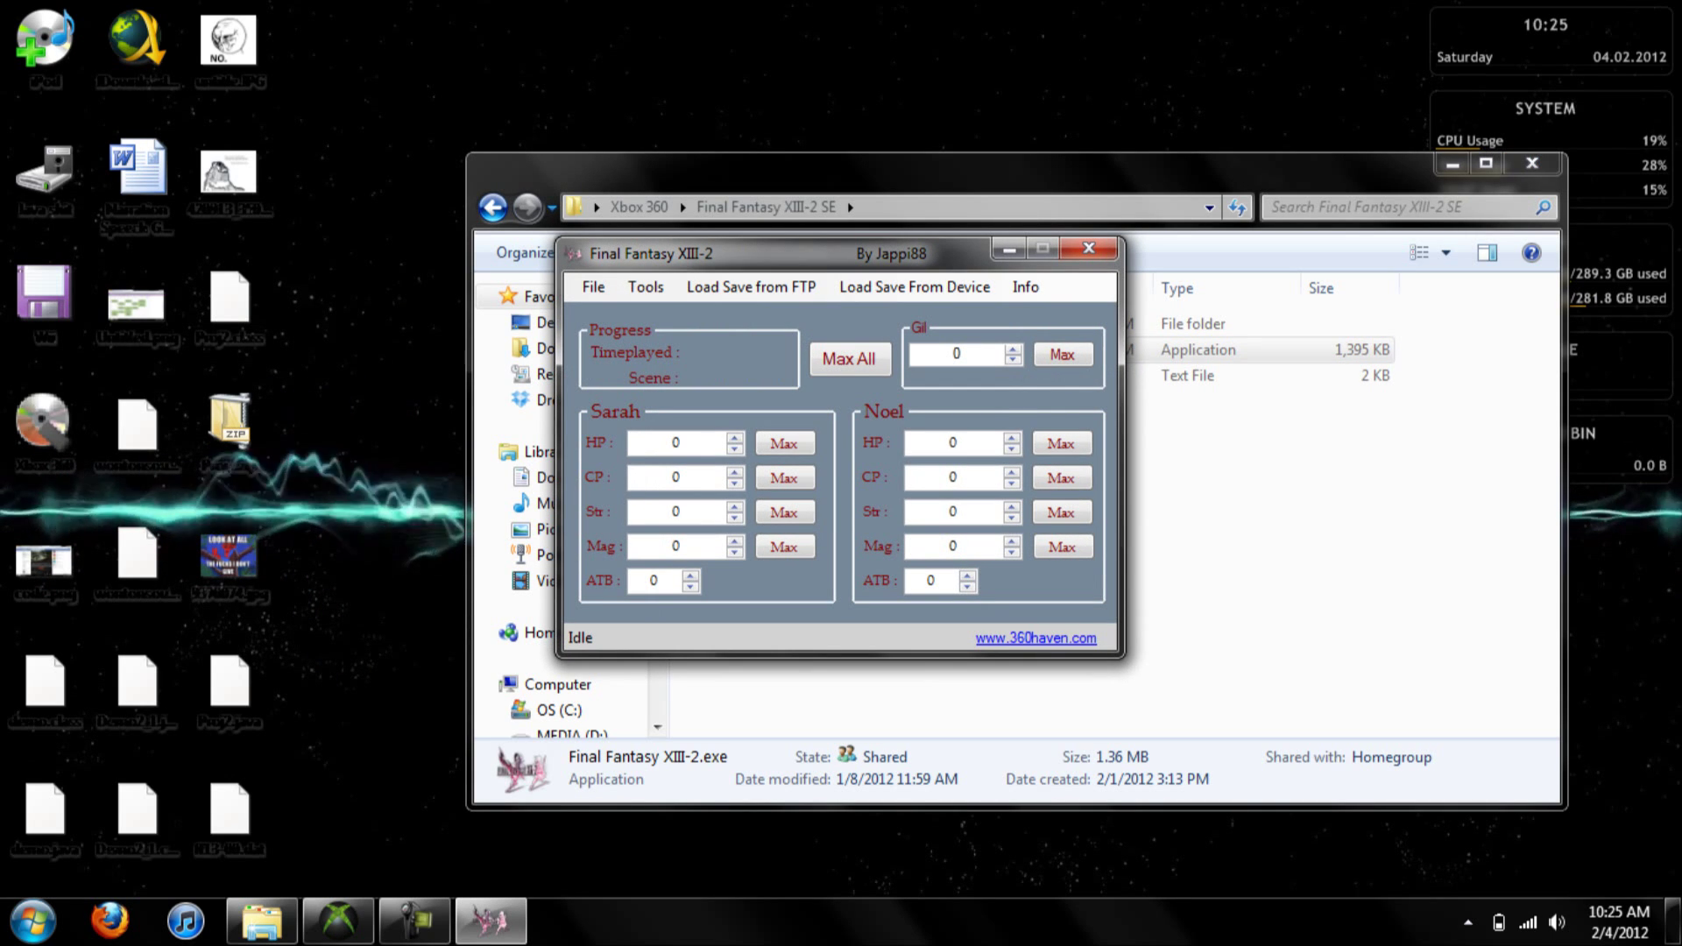
Step: Load the savefile ff13-00.dat from the desktop into the Final Fantasy XIII-2 save editor and dismiss the backup notice
key(alt)
key(Return)
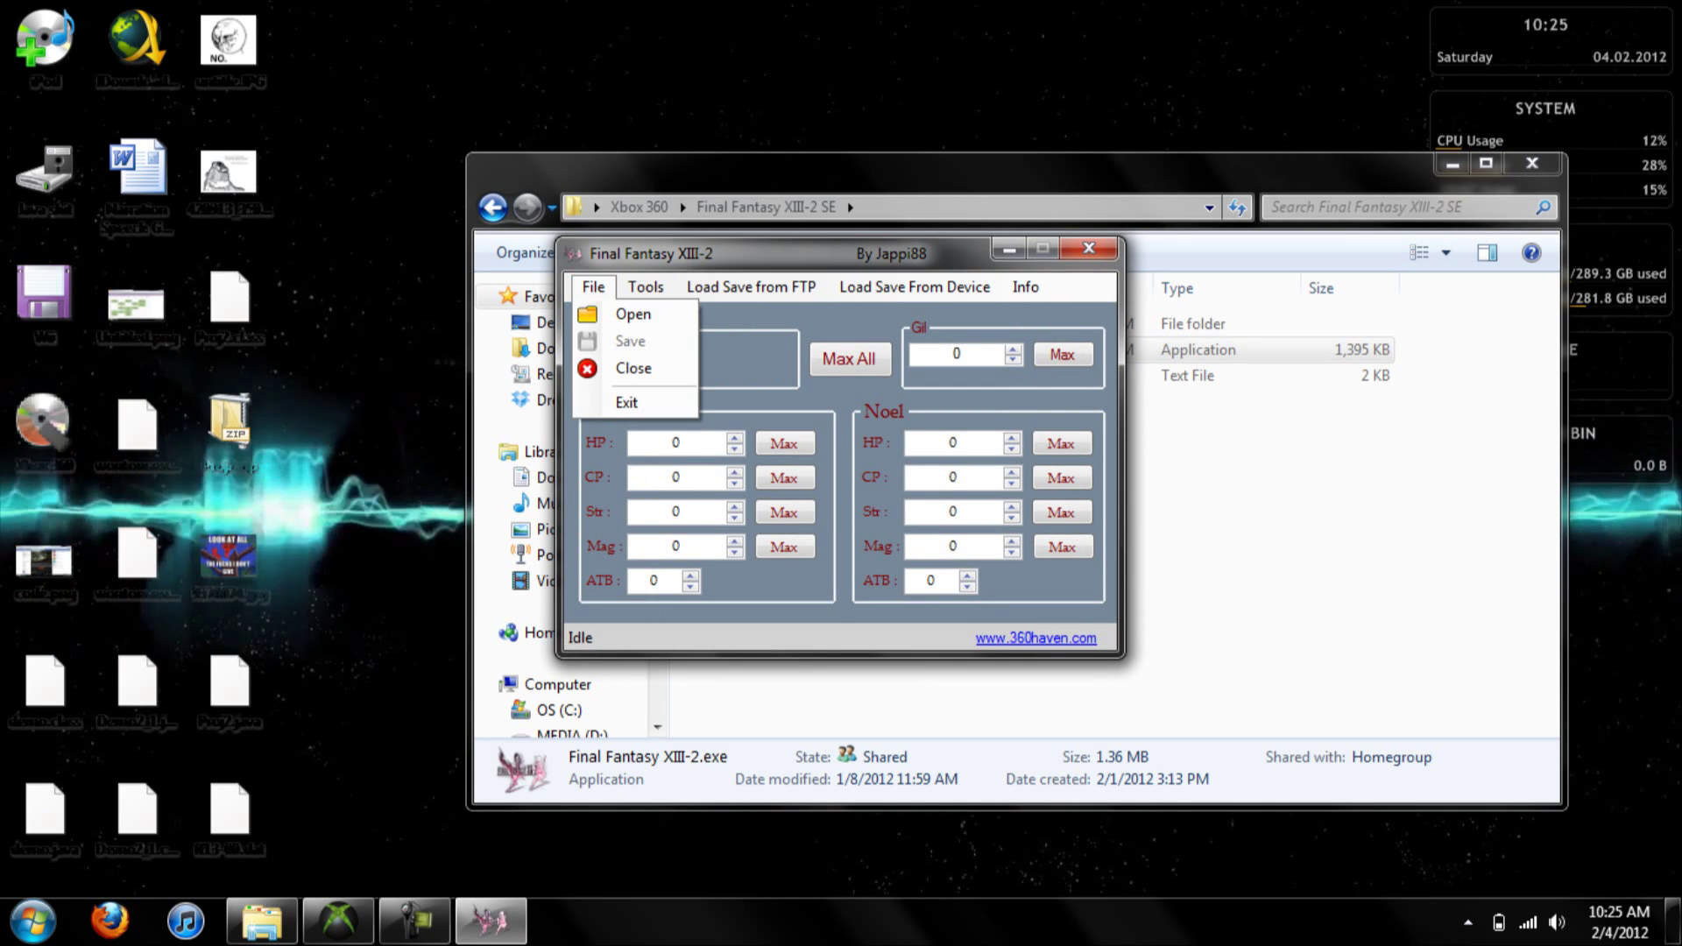
key(Down)
key(Return)
click(942, 560)
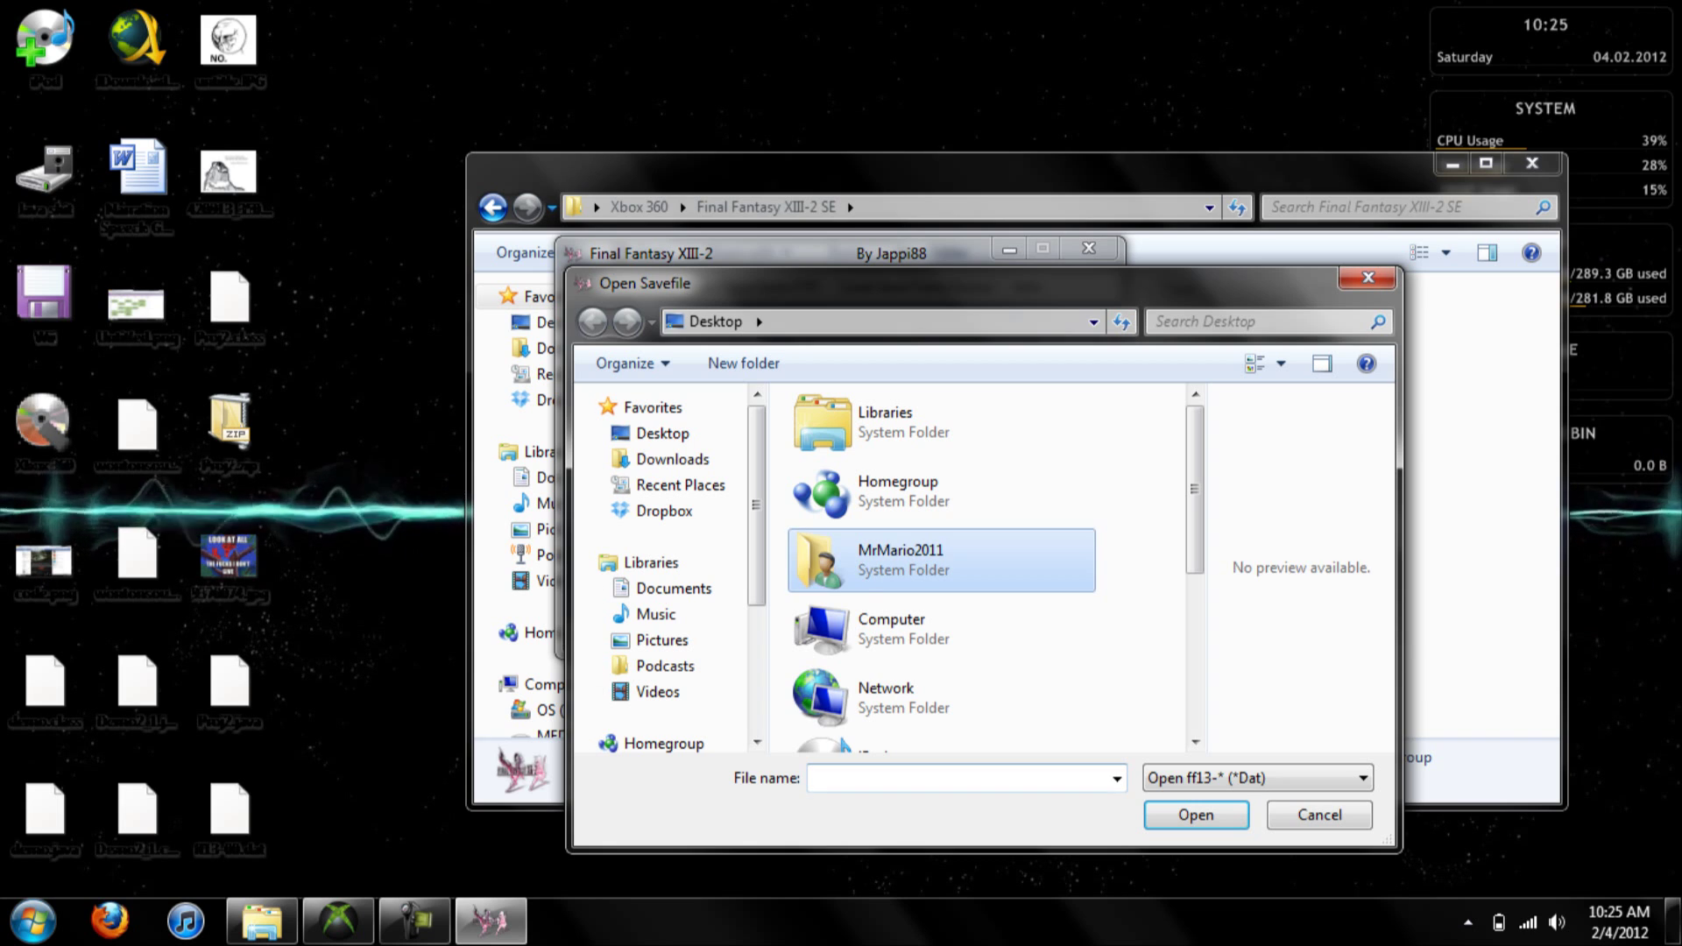
key(Down)
key(Down)
key(Down)
key(Down)
key(Down)
key(Down)
key(Down)
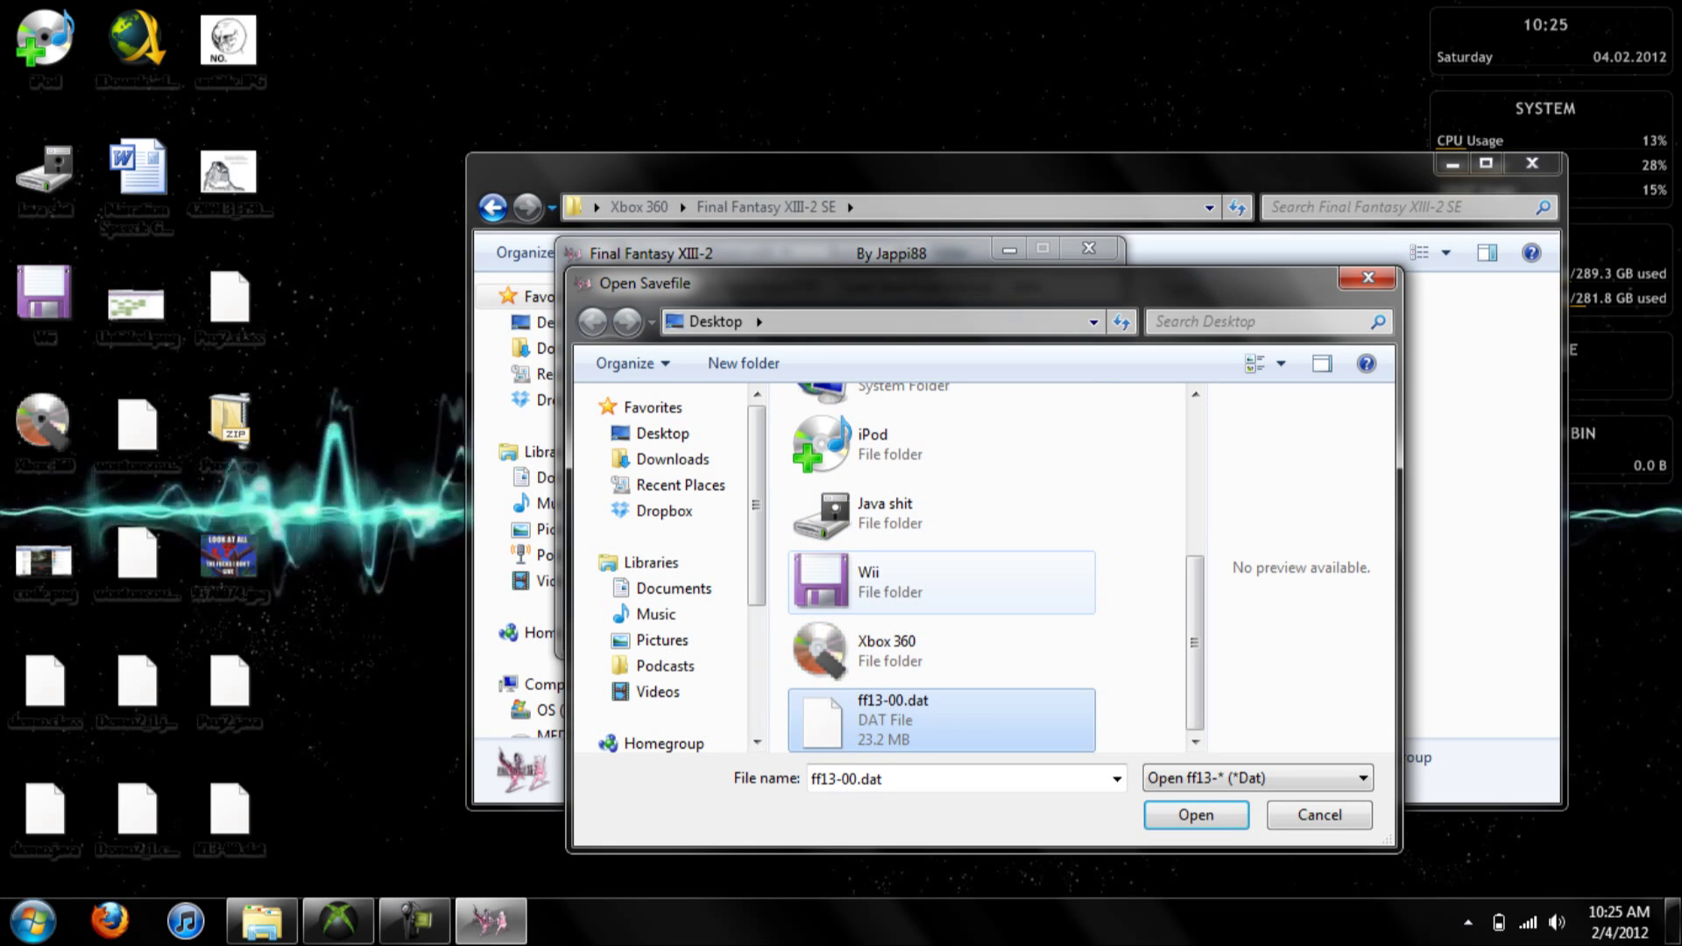
key(Return)
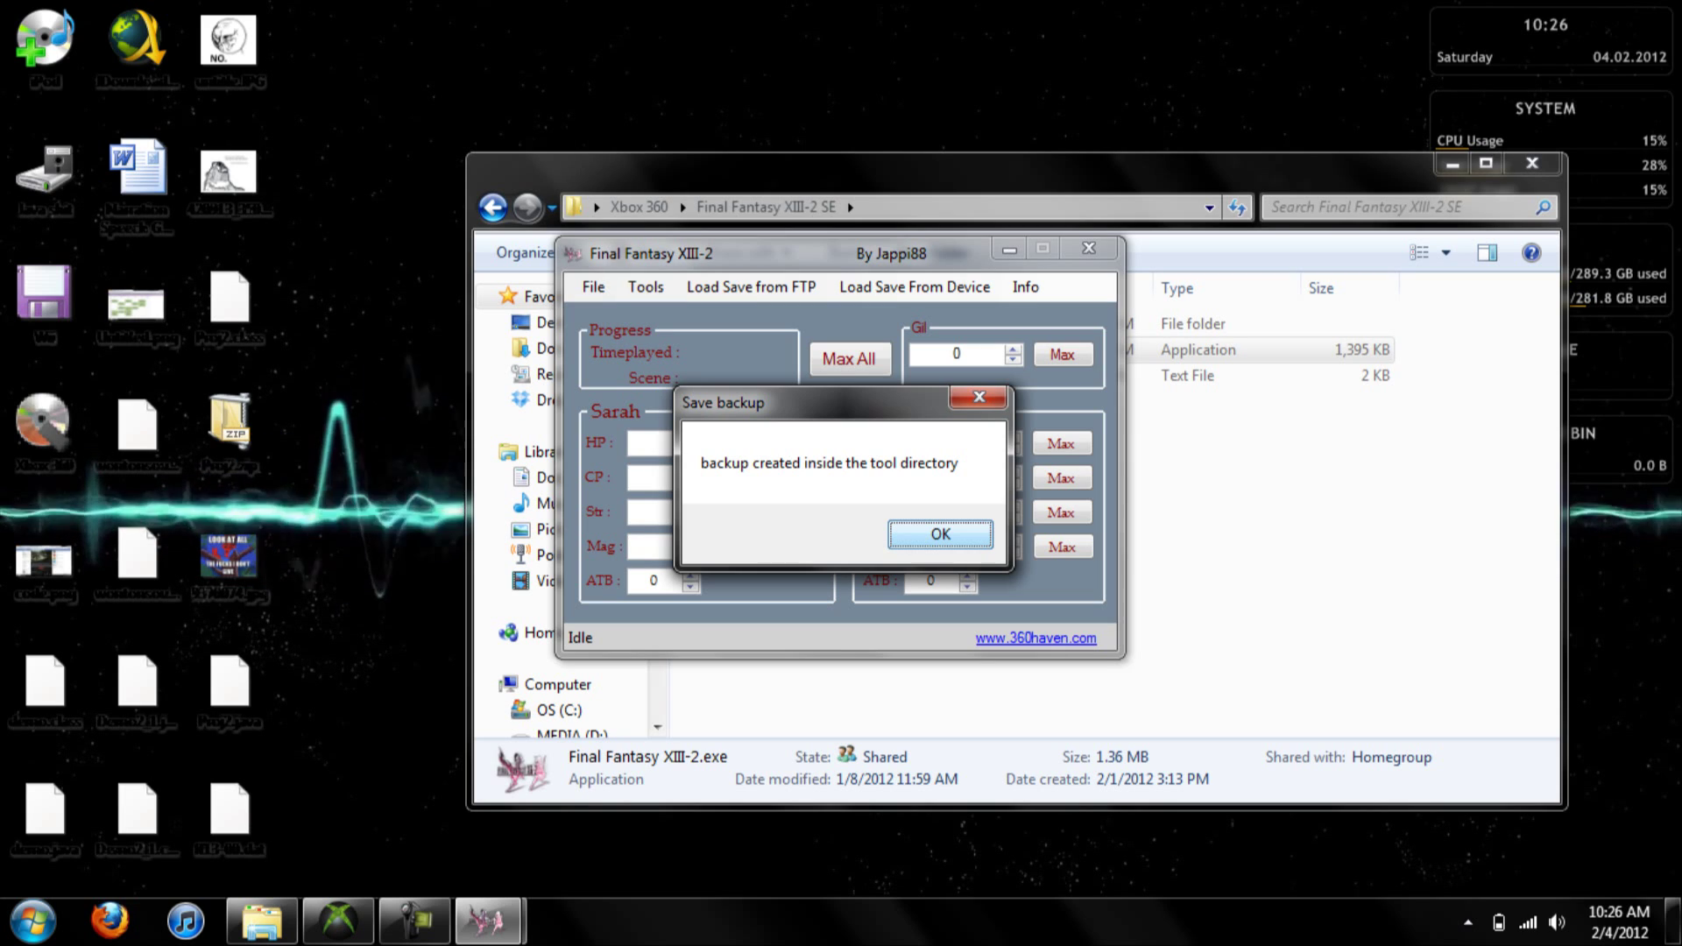
key(Return)
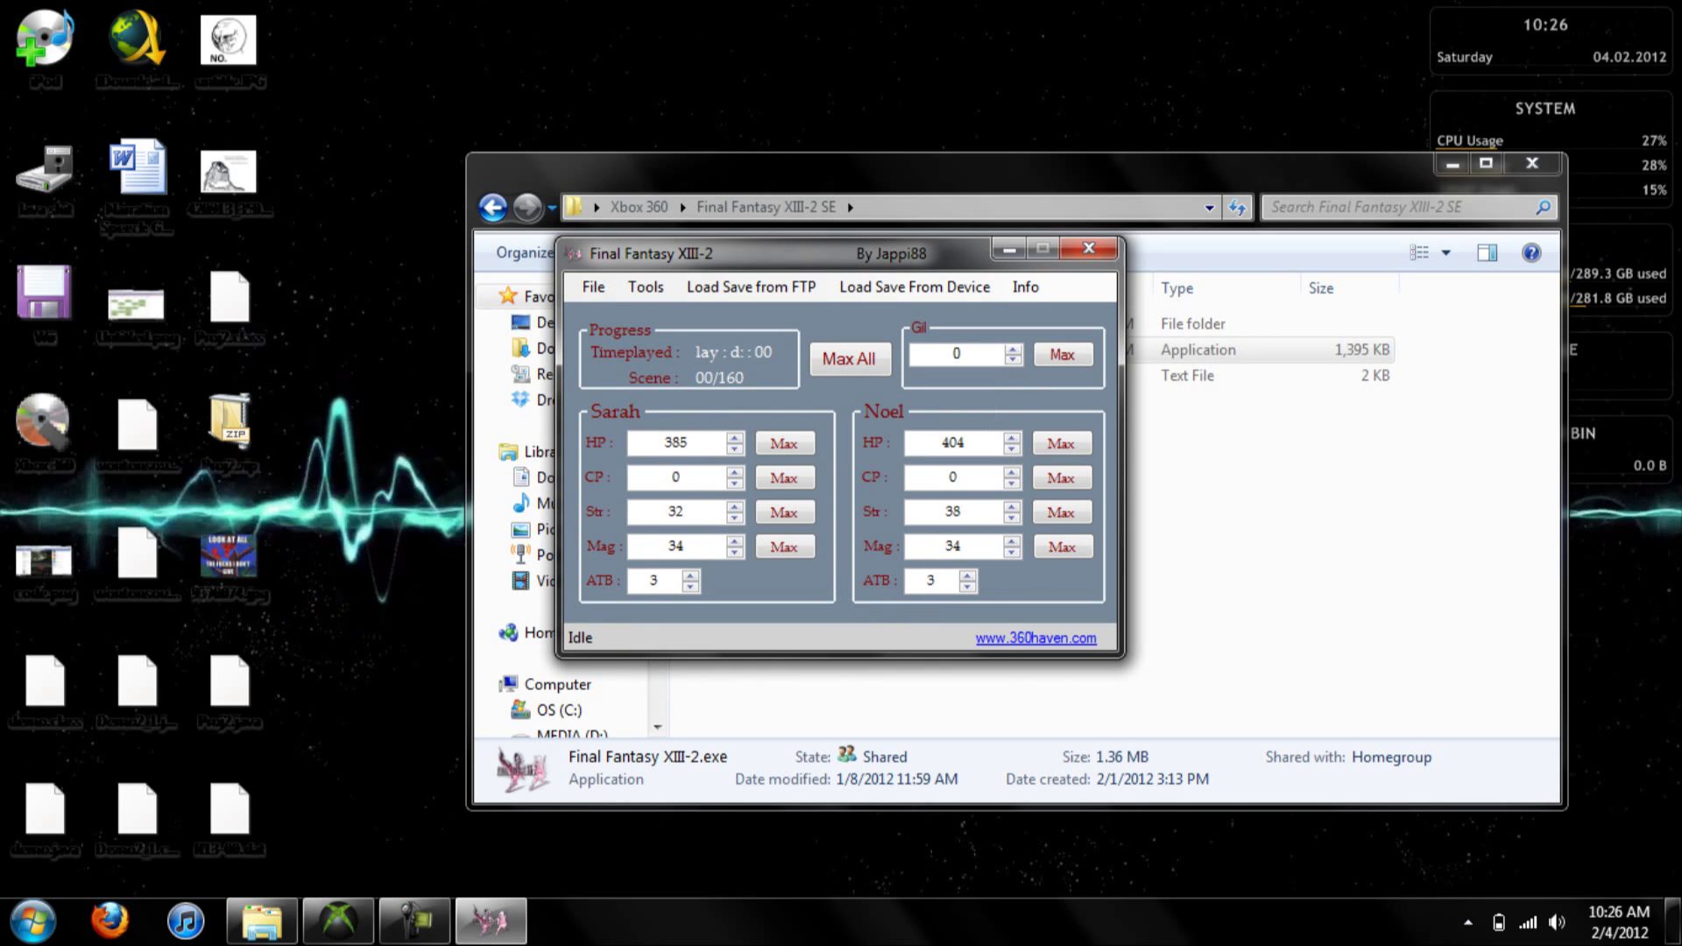
Step: Check the Backup folder in the save editor's directory for the backed-up savefile, and return to the parent folder
click(1270, 526)
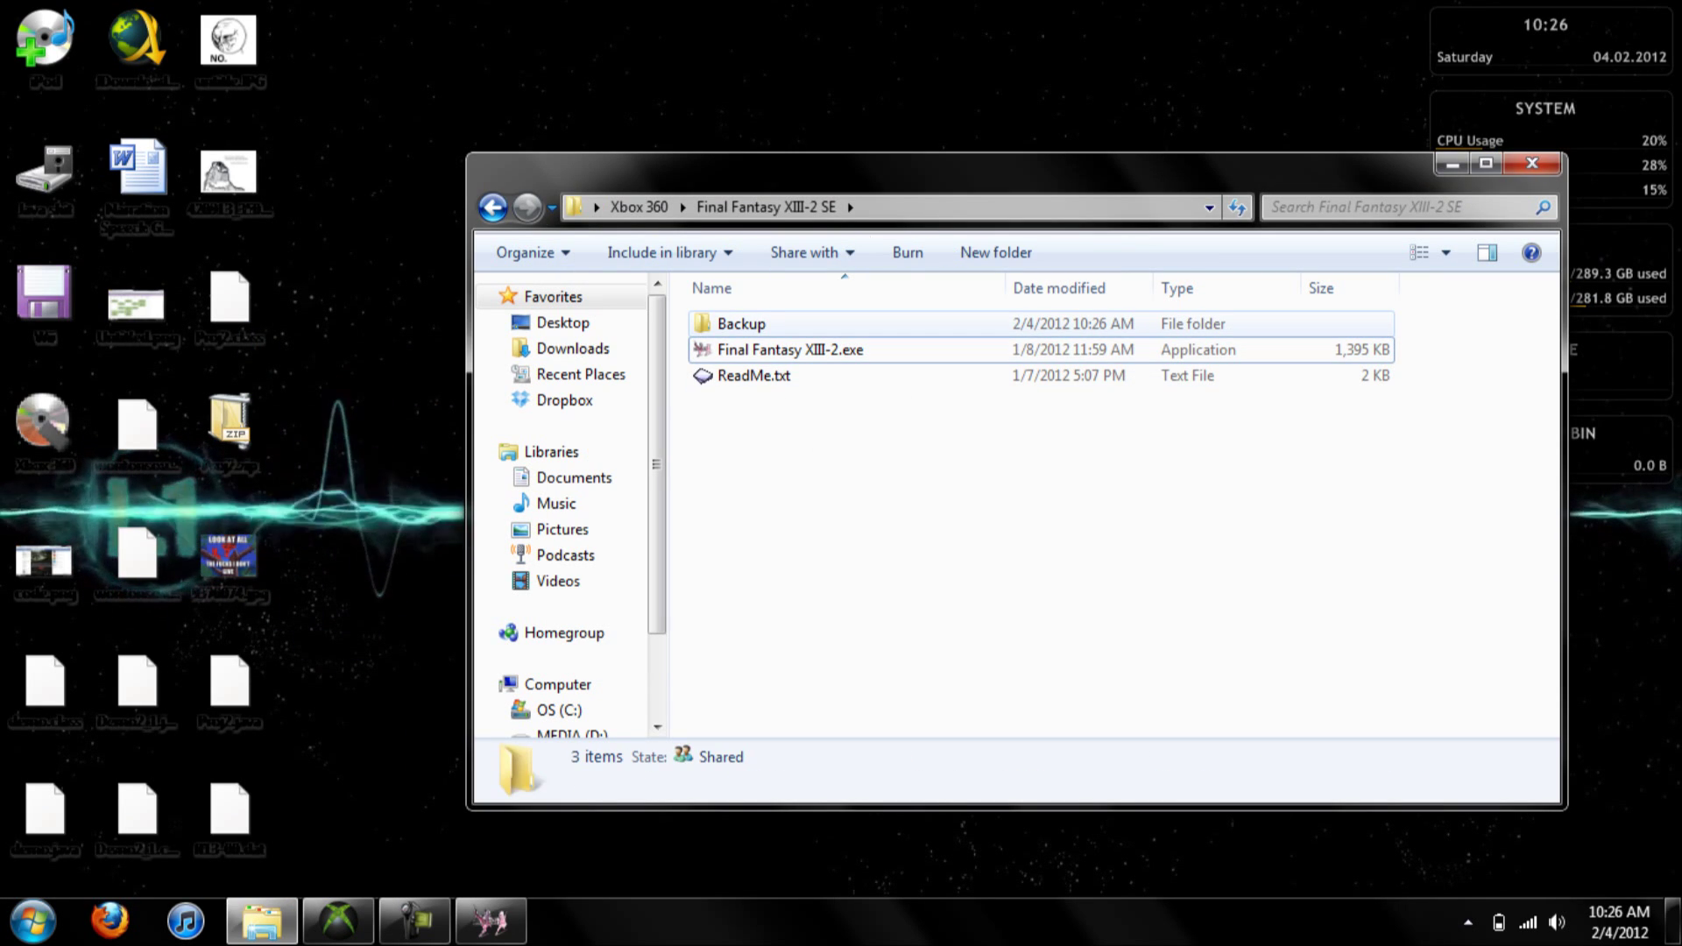
double_click(727, 326)
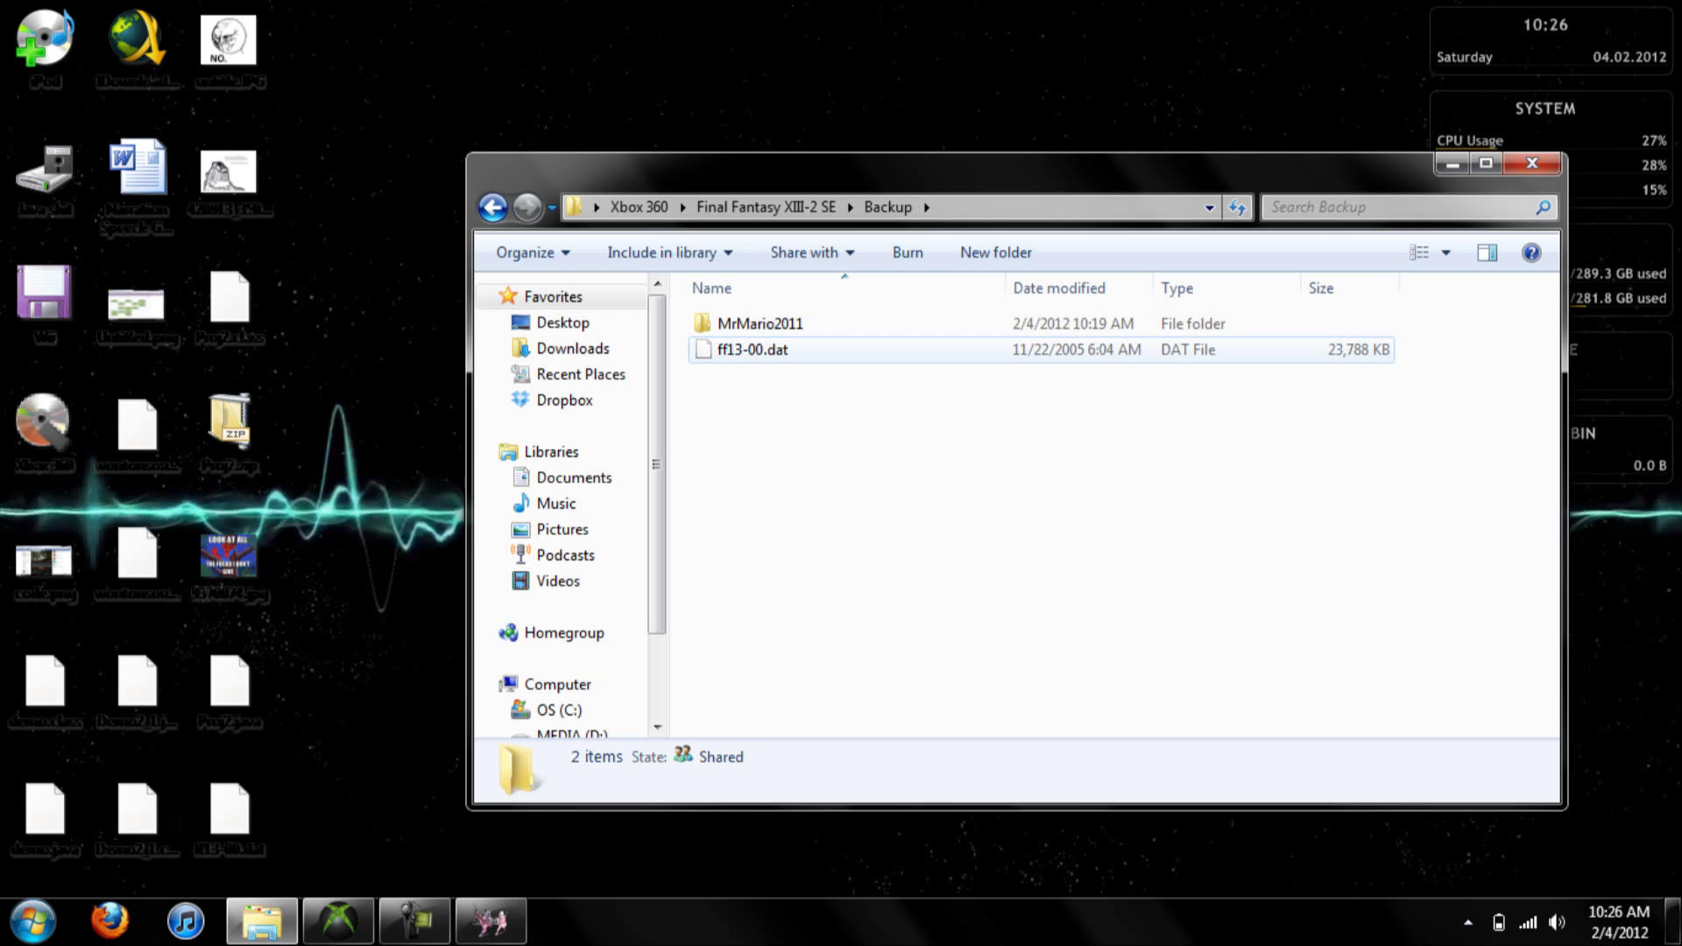
key(BackSpace)
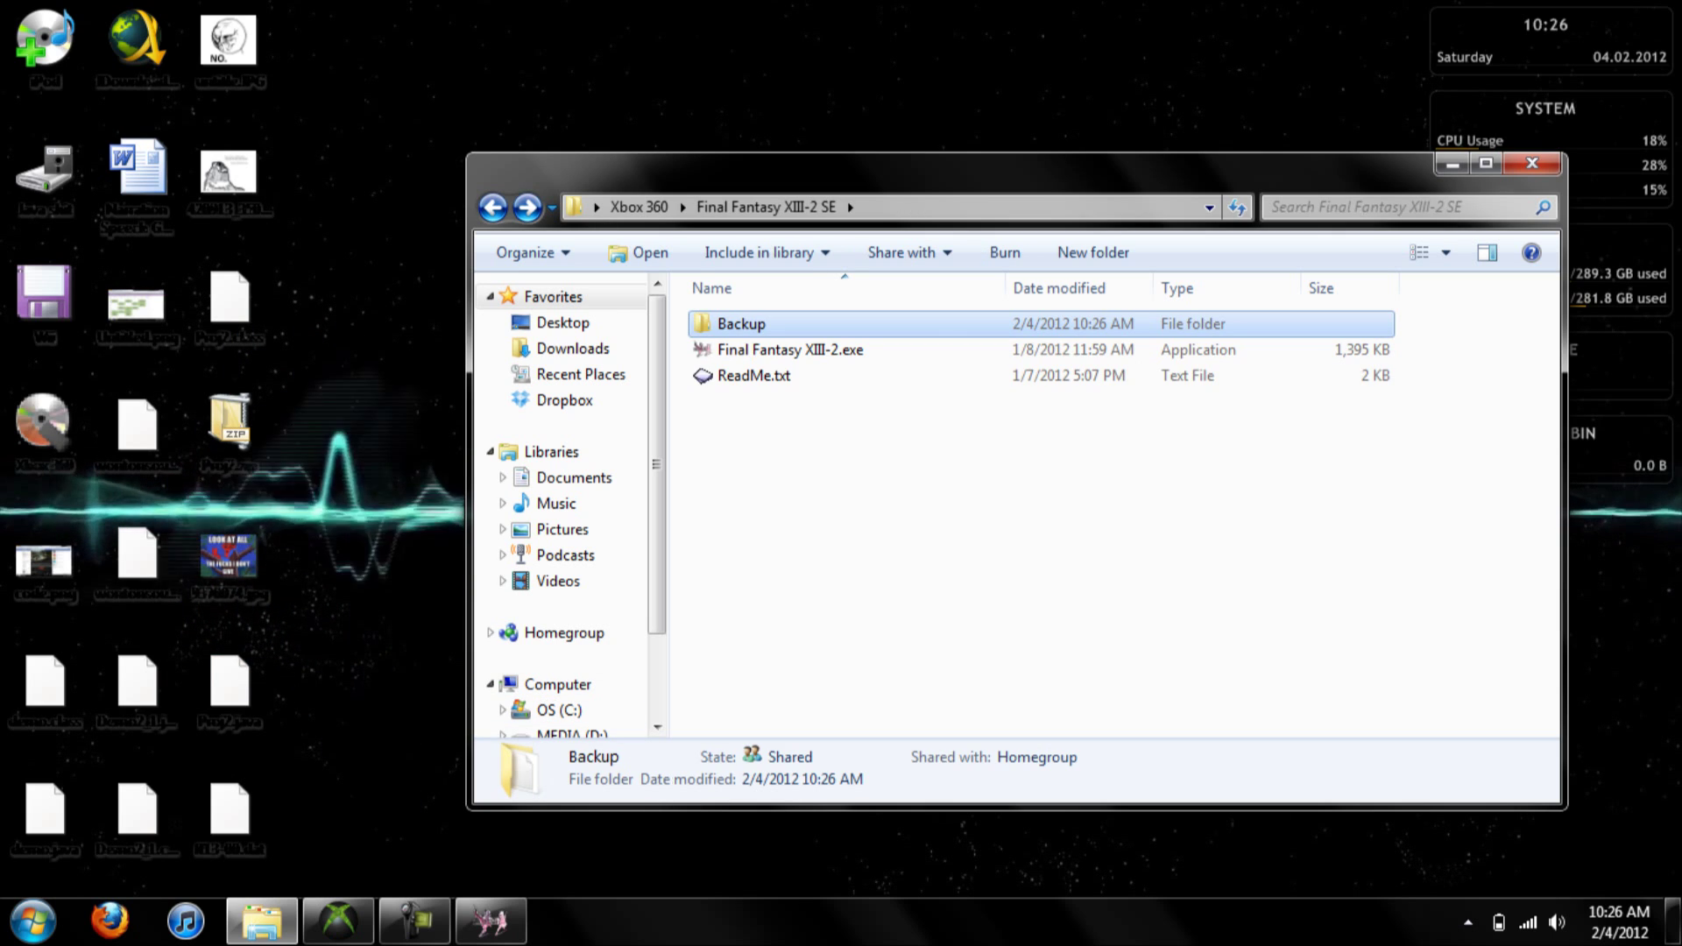
Step: In the save editor, max out Gil at 999999999, and both Sarah's and Noel's HP at 999999 and Mag at 9999
click(491, 920)
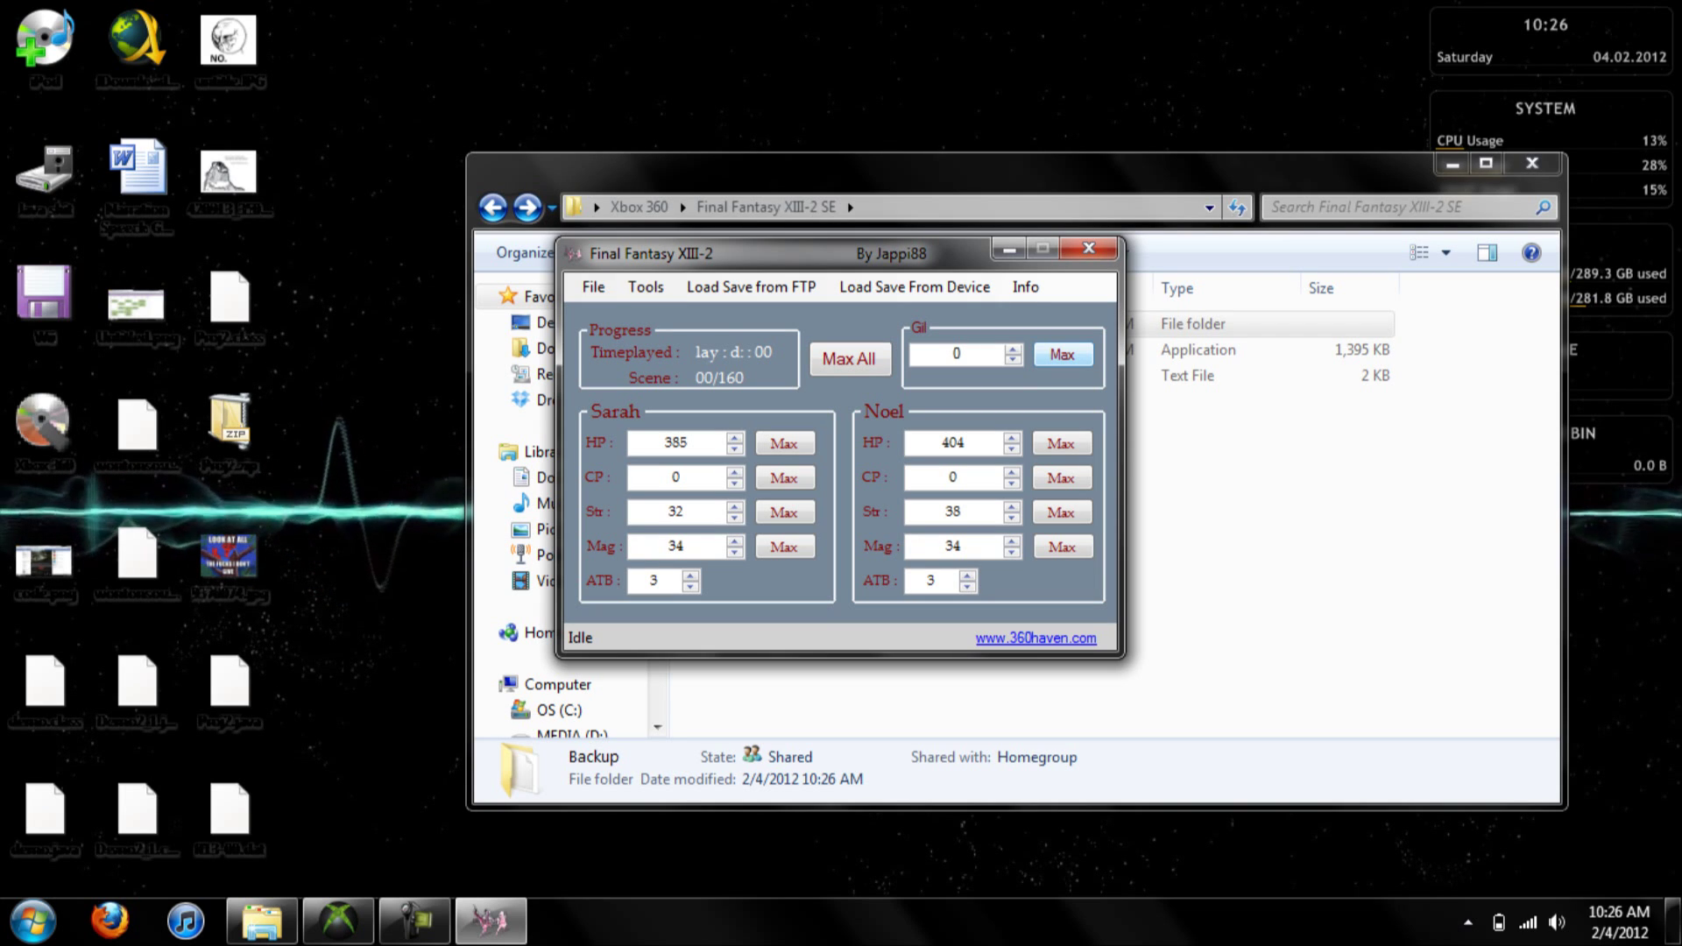
click(1062, 353)
click(1060, 443)
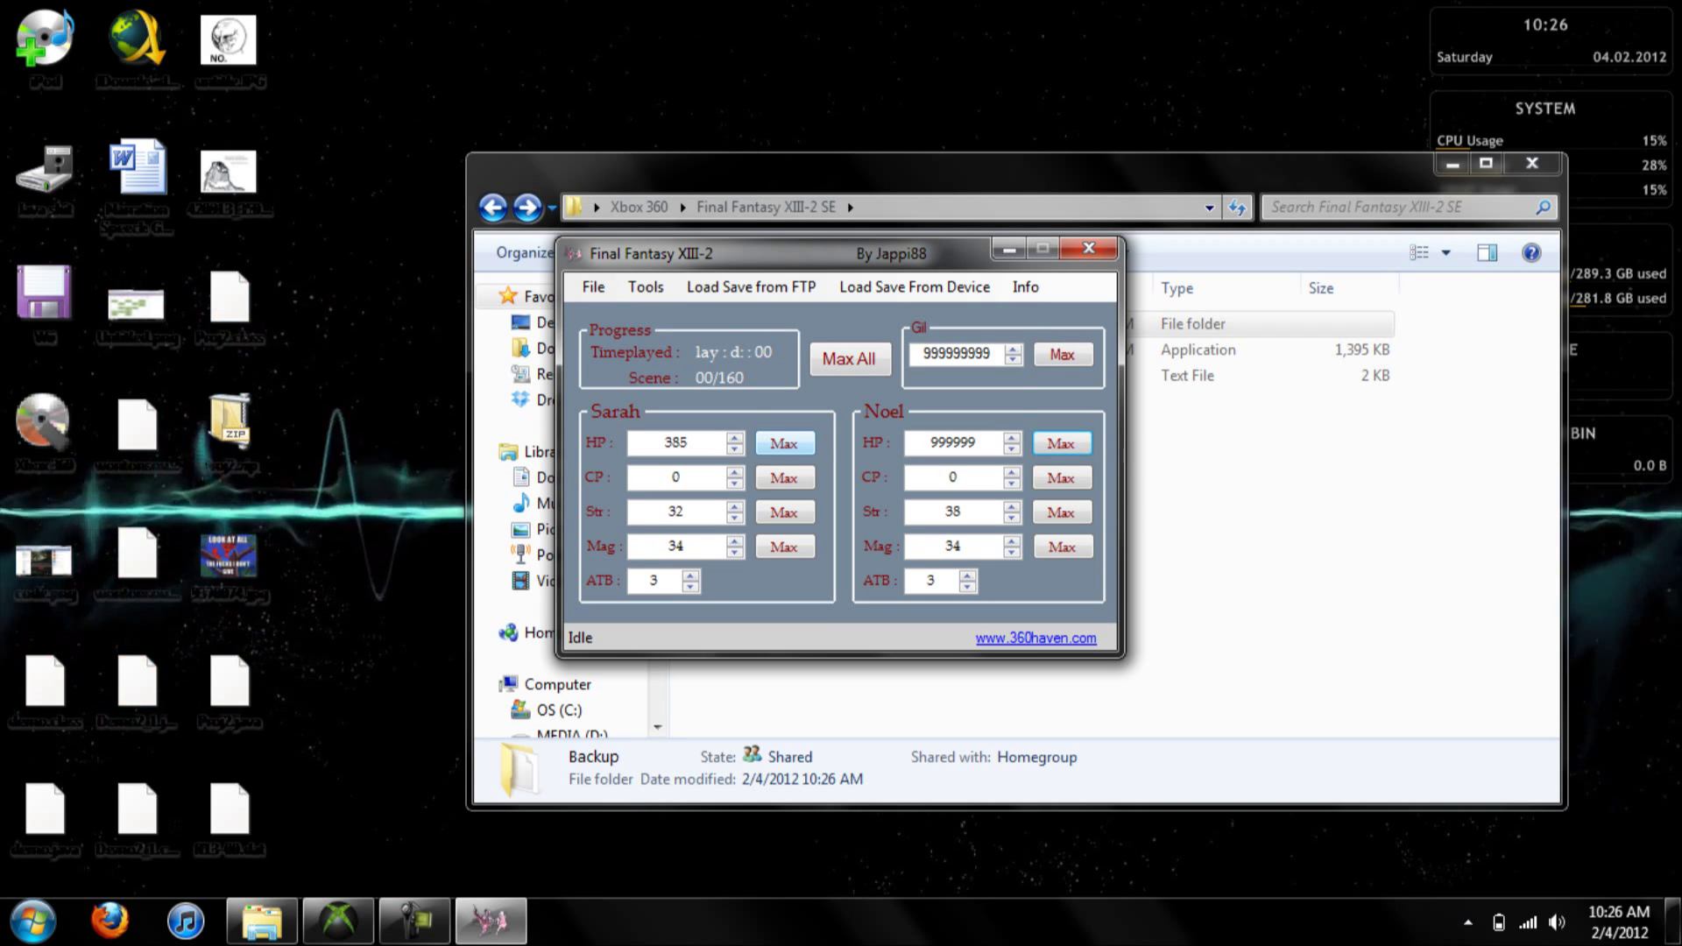
click(784, 443)
click(785, 547)
click(1062, 547)
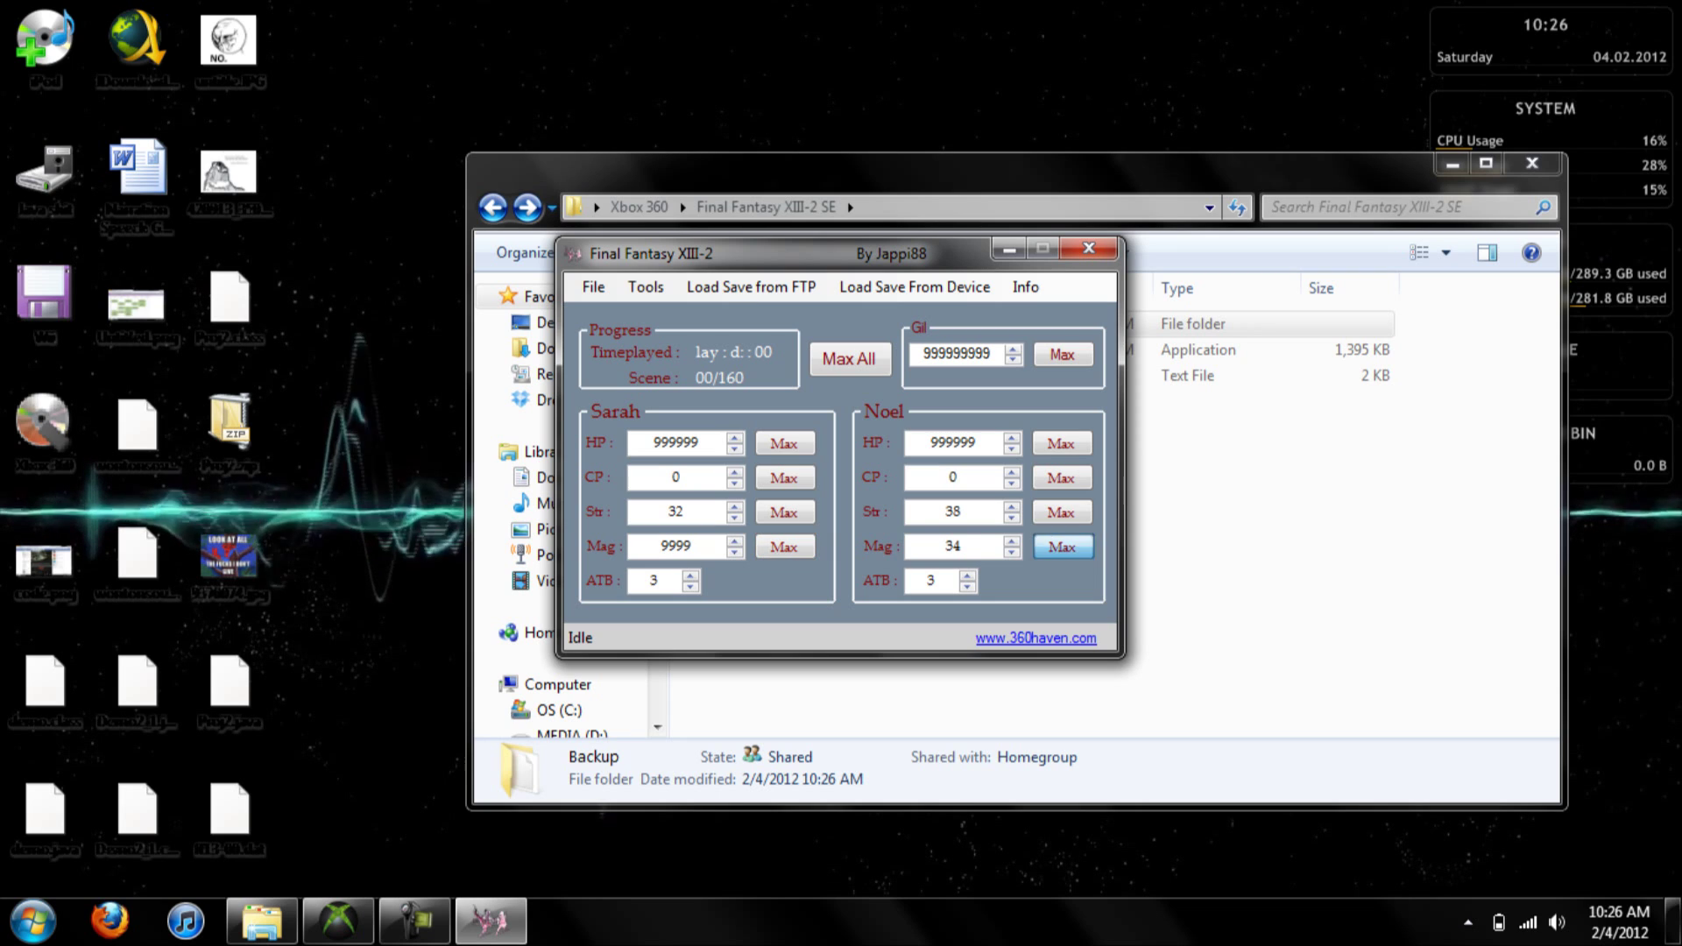
click(1062, 547)
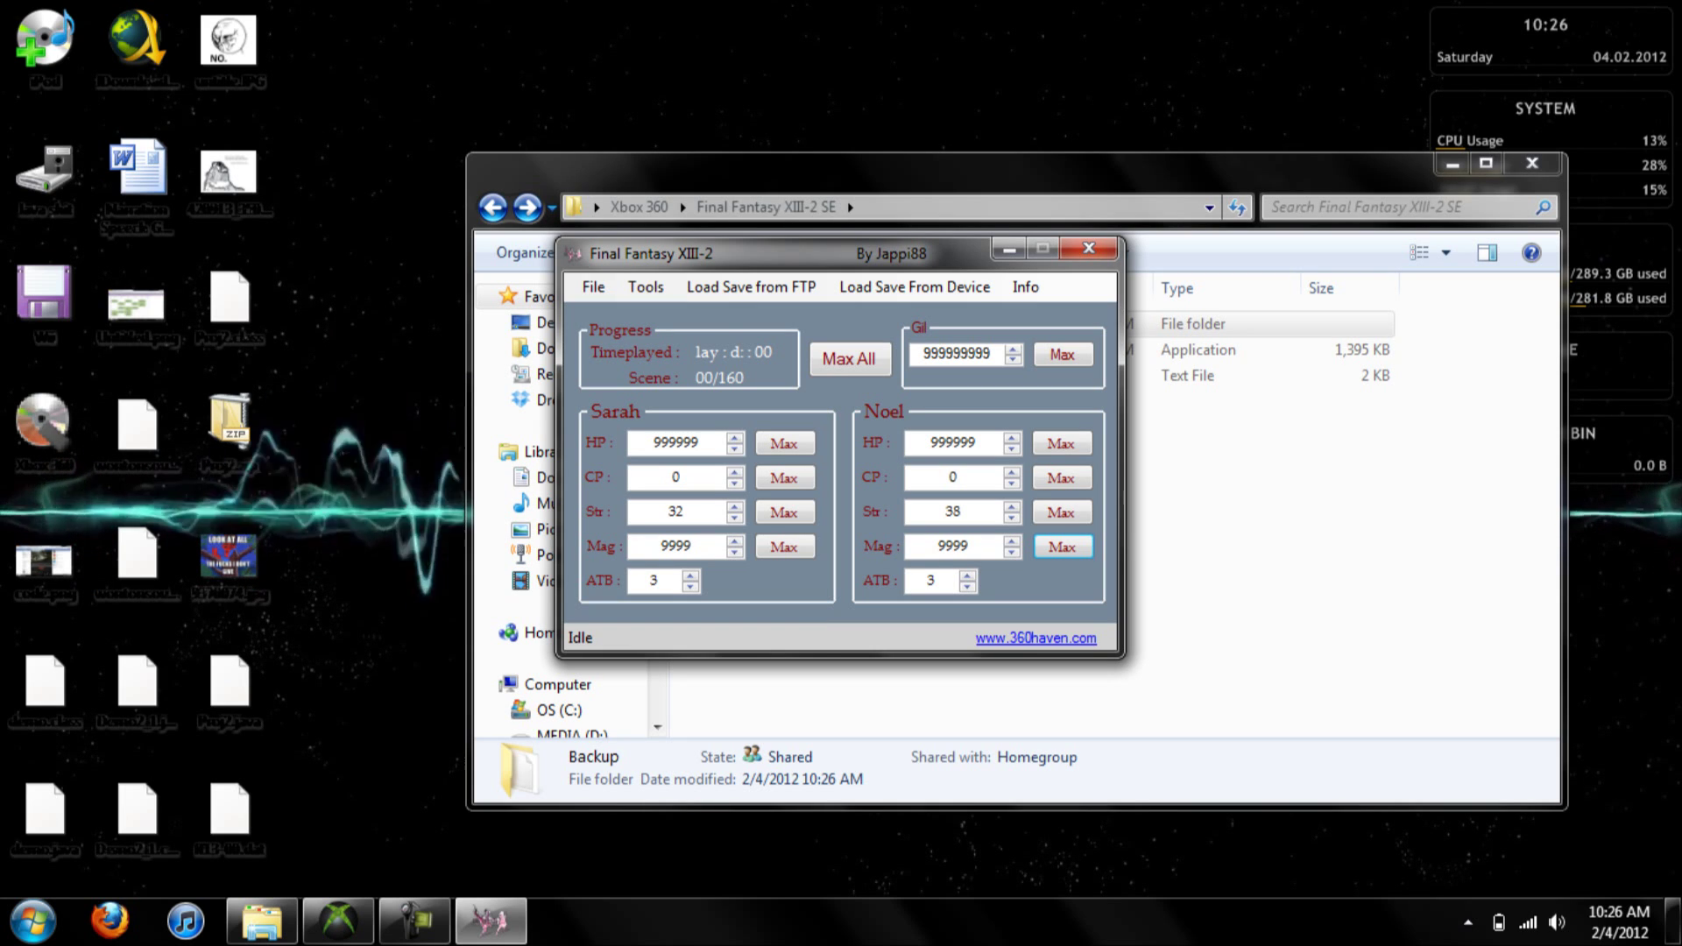
Step: Save the modified savefile twice, dismissing each completion message, and close the save editor
click(593, 286)
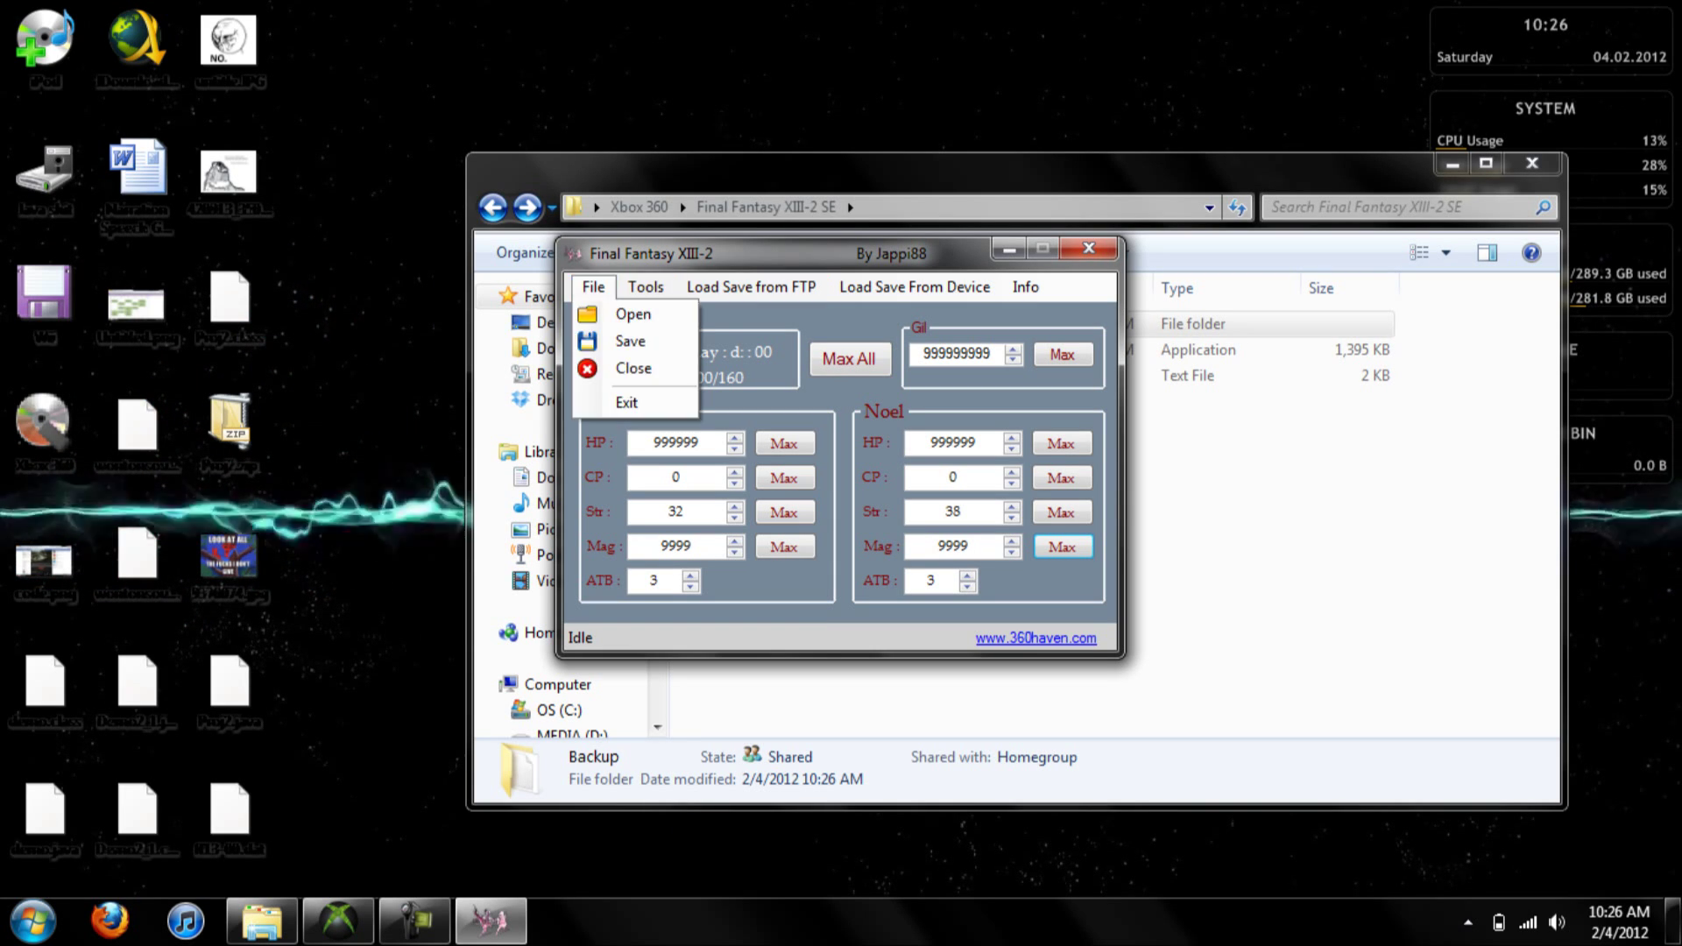
click(630, 340)
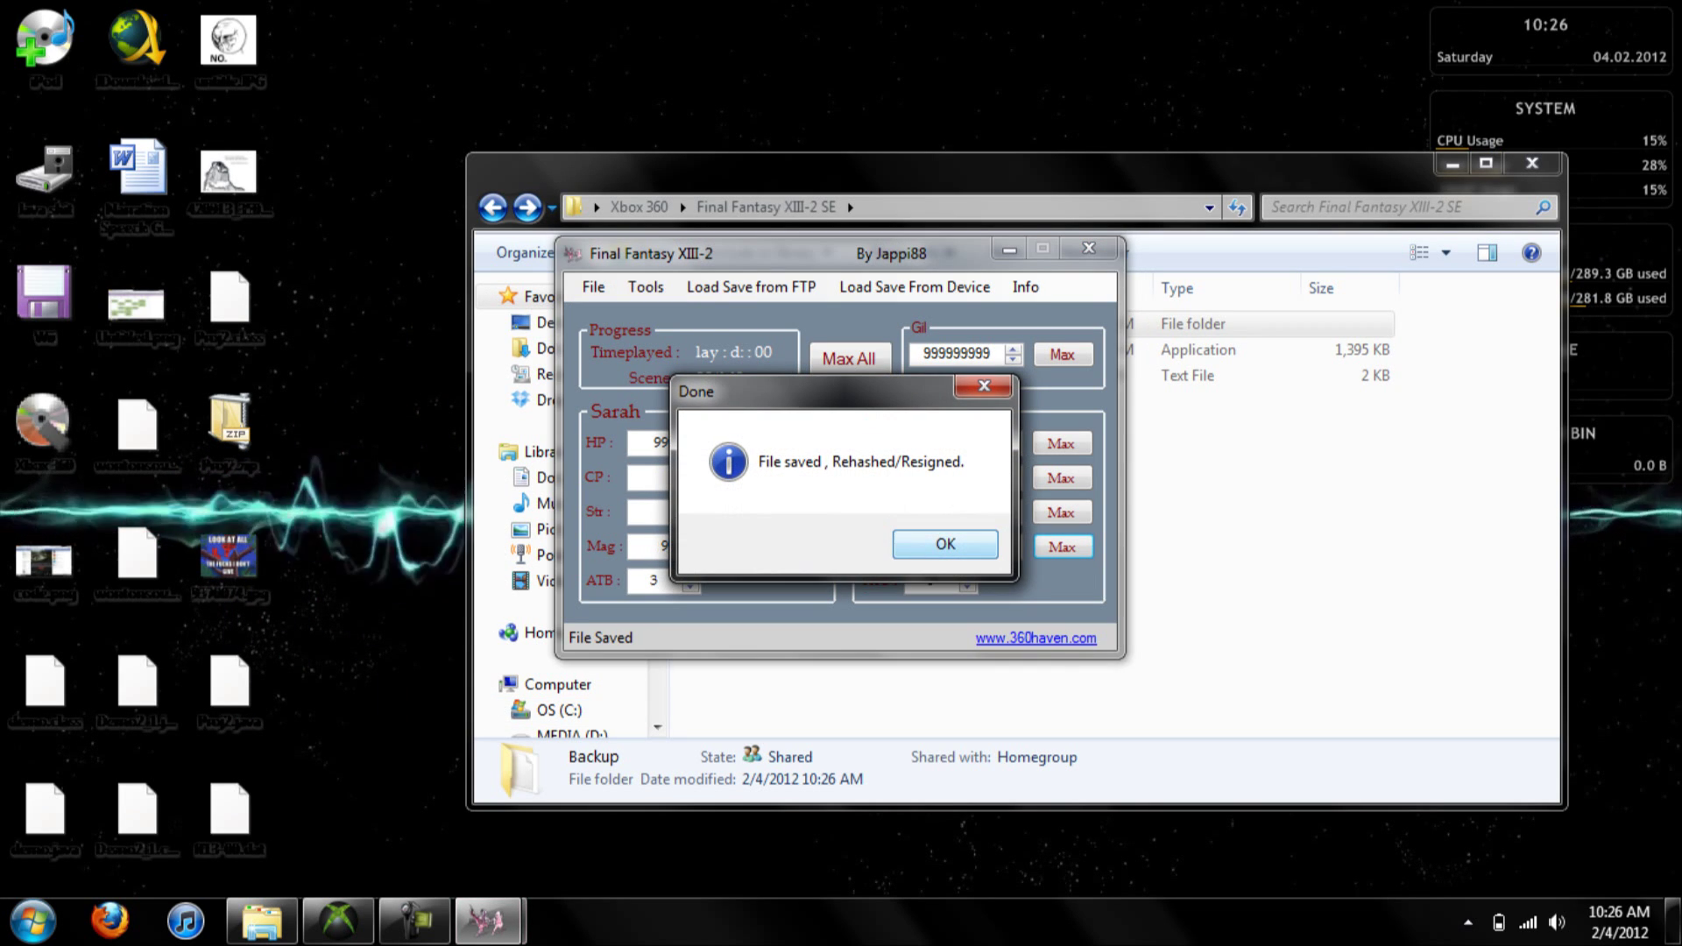
click(945, 544)
click(594, 287)
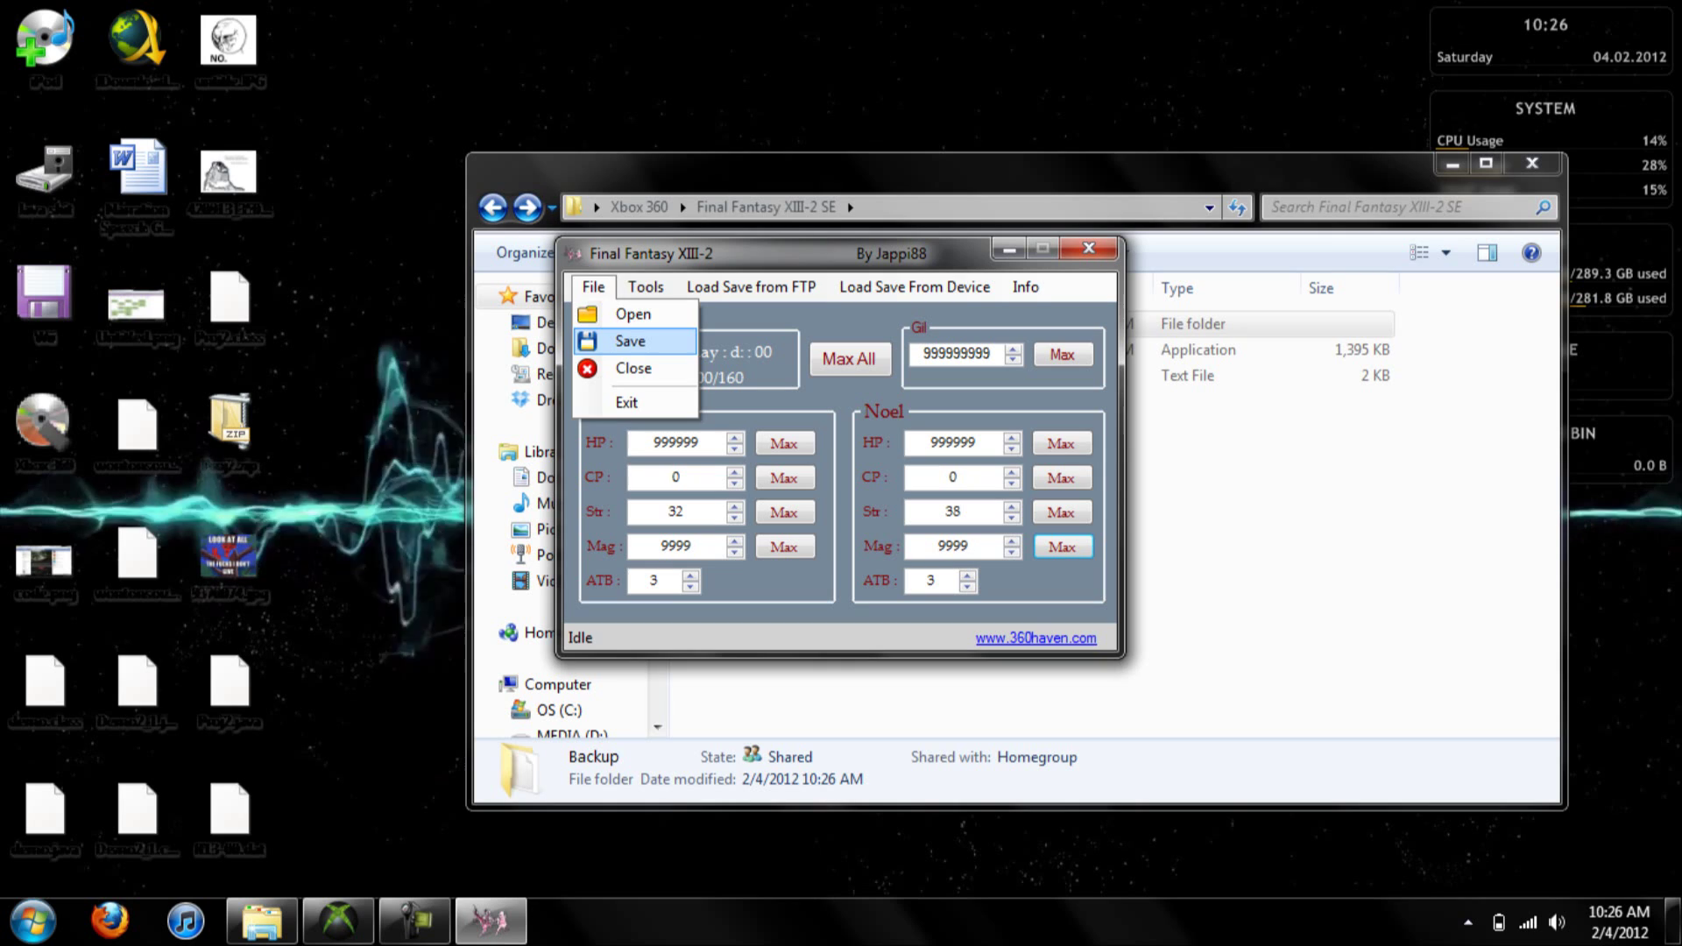
click(626, 341)
key(Return)
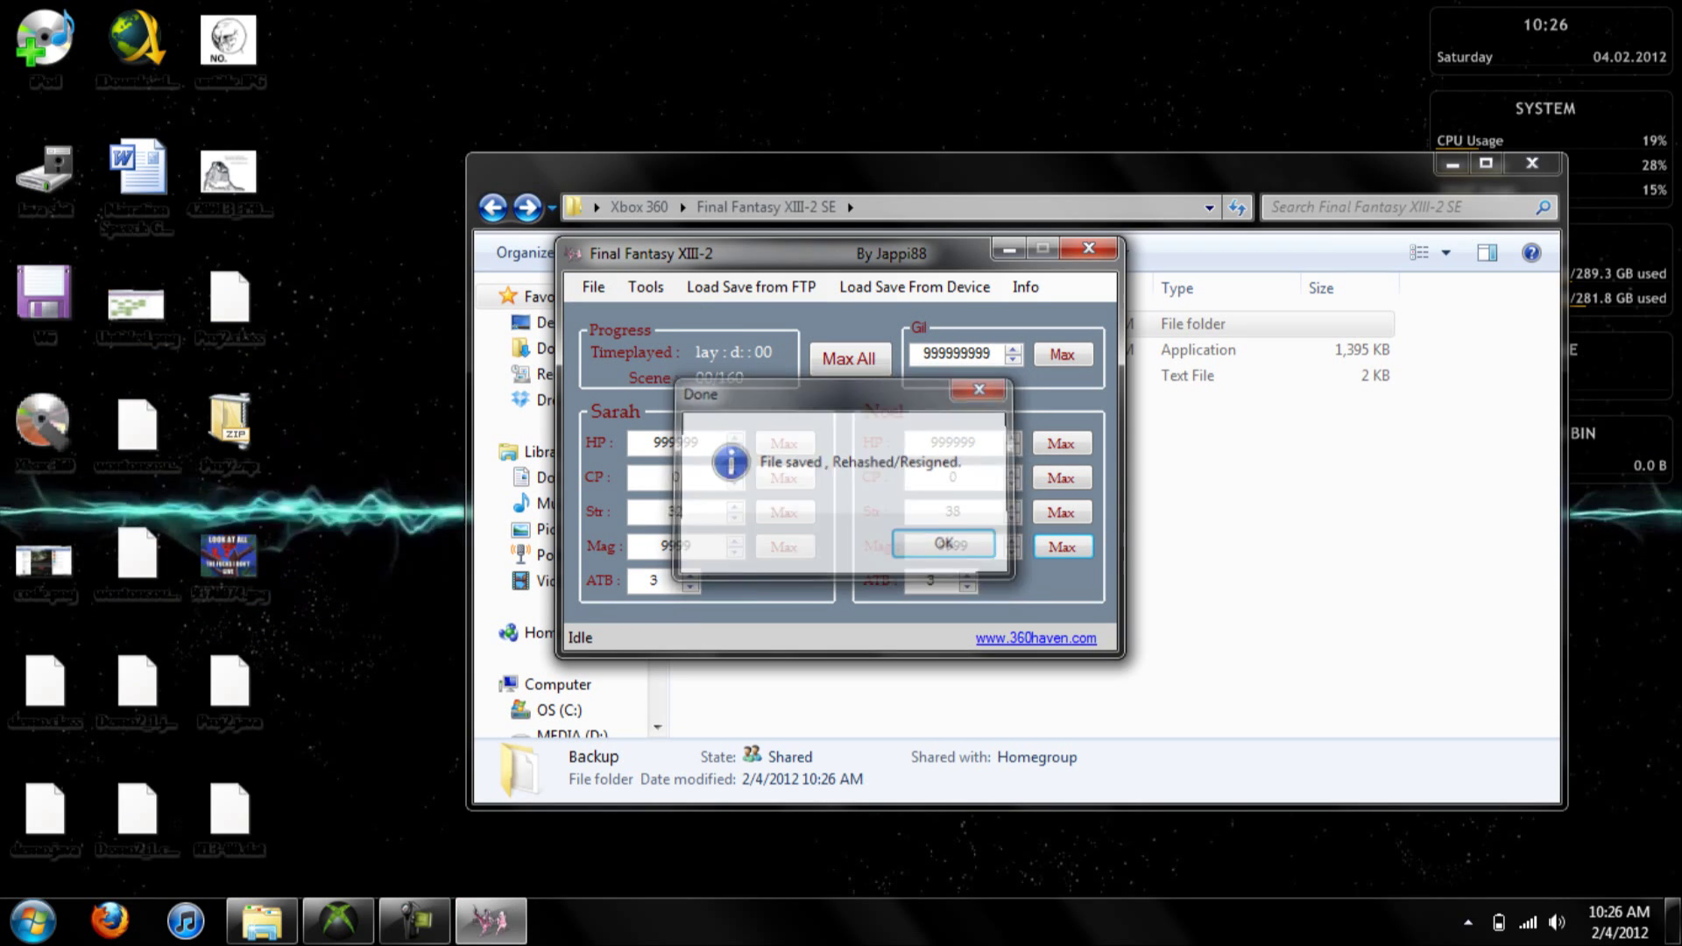
click(1089, 249)
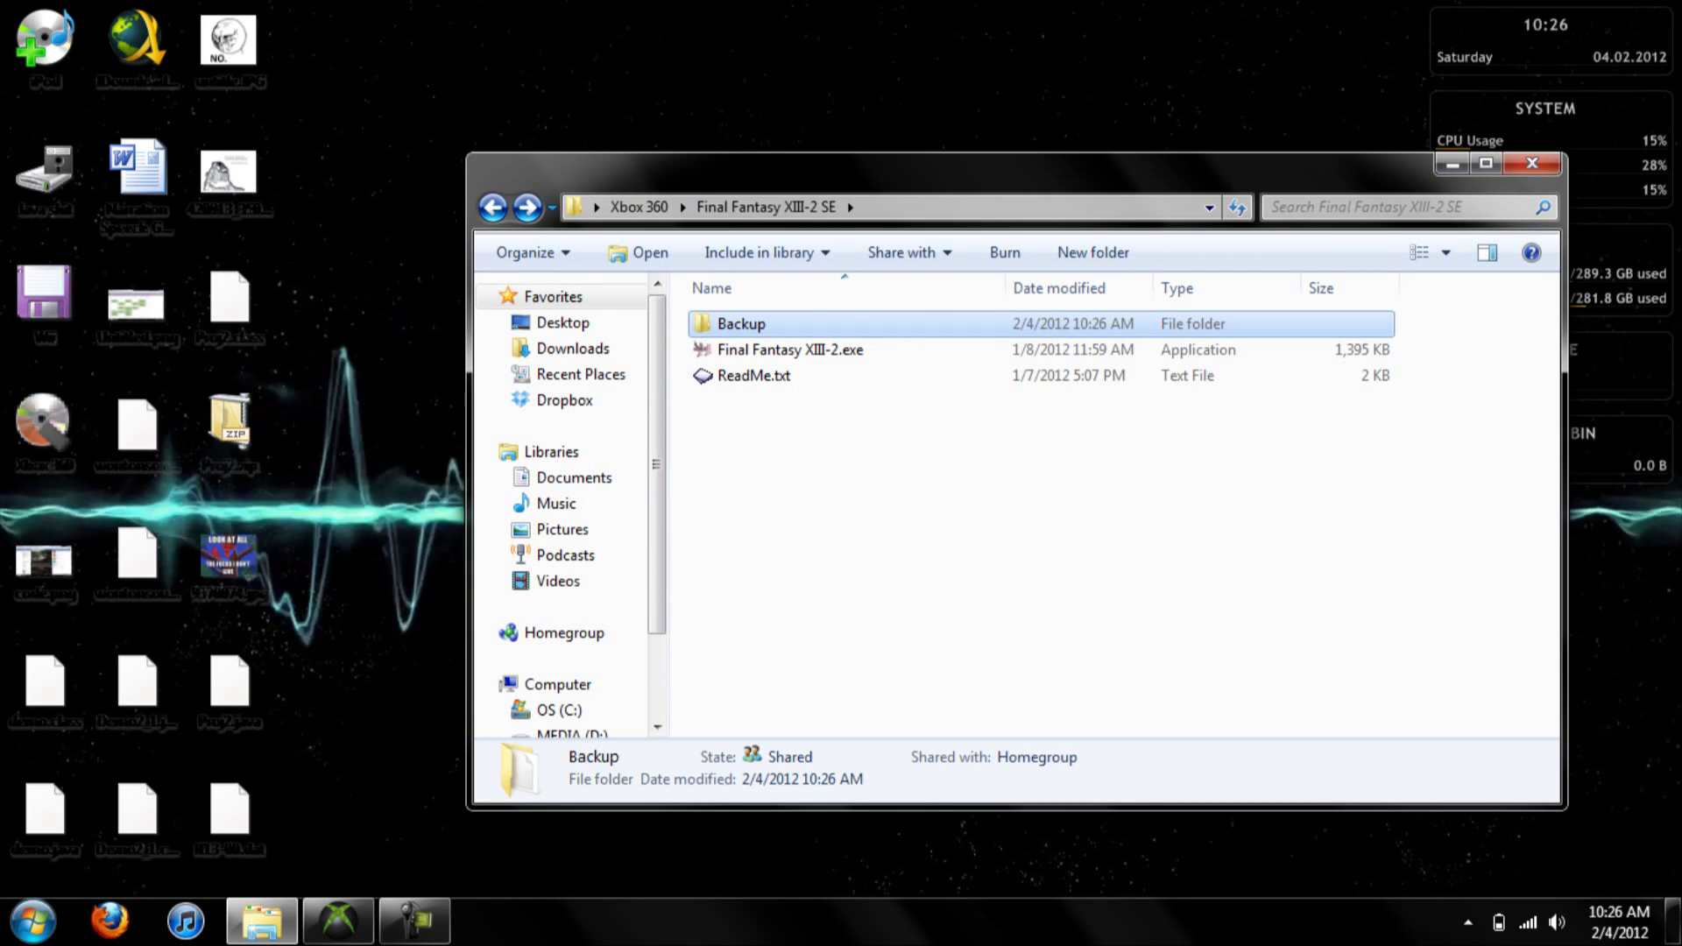
Step: Switch to Horizon, move its window clear of the desktop's ff13-00.dat, and rehash and resign that file
click(338, 920)
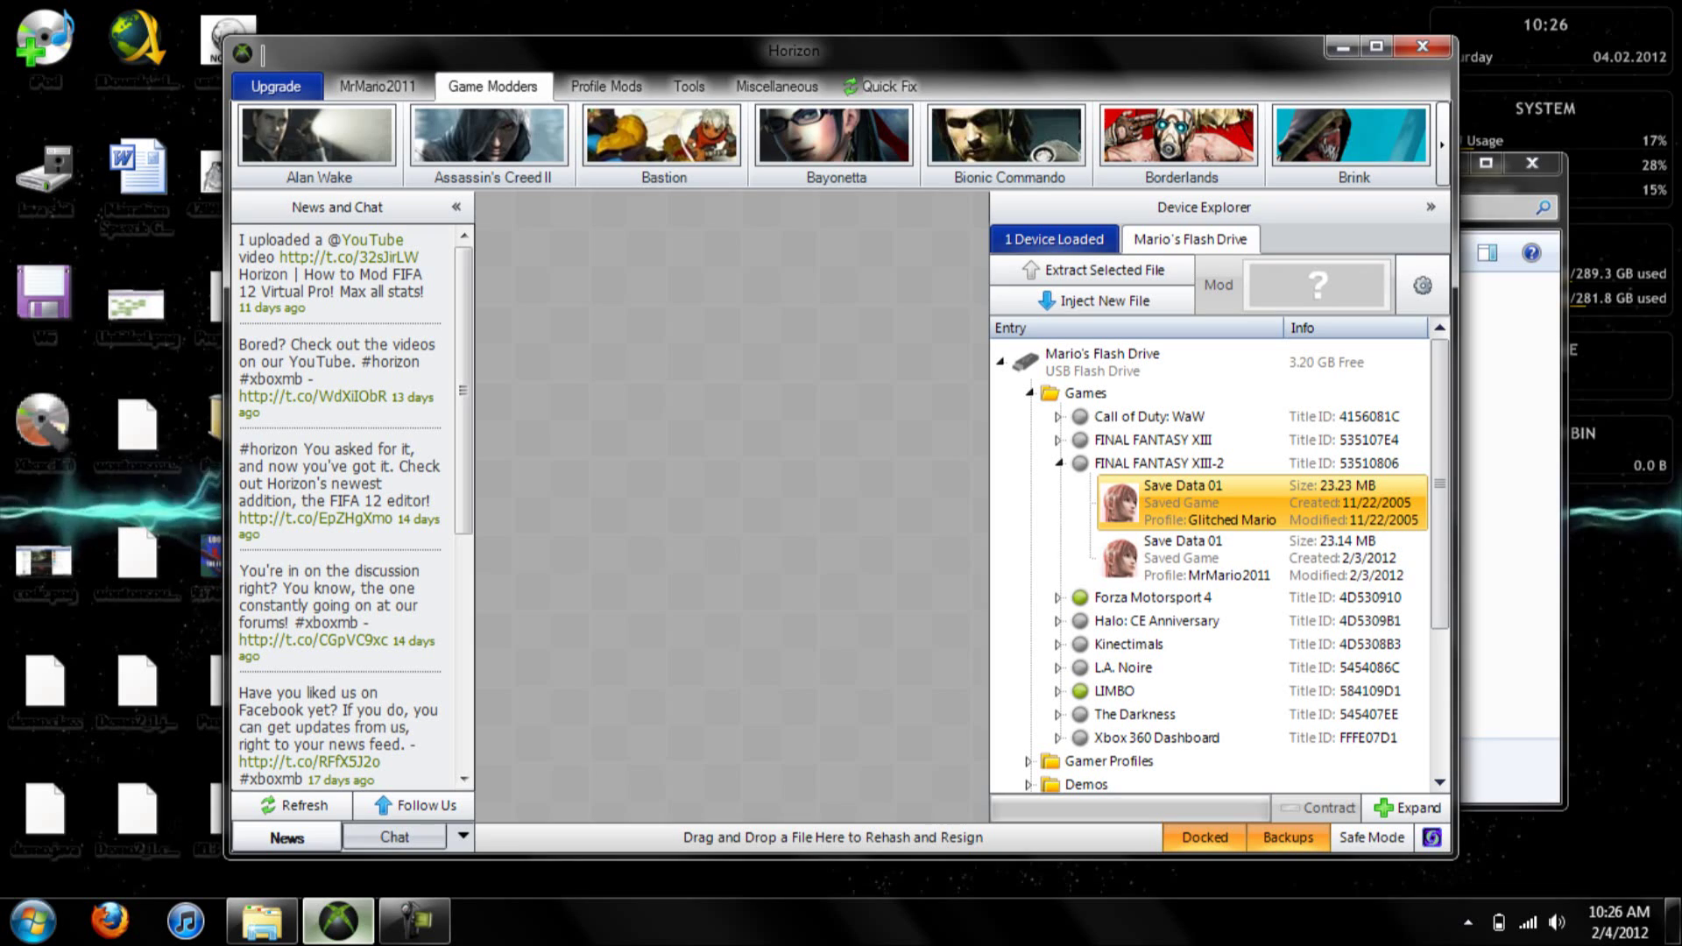
drag(613, 51, 707, 32)
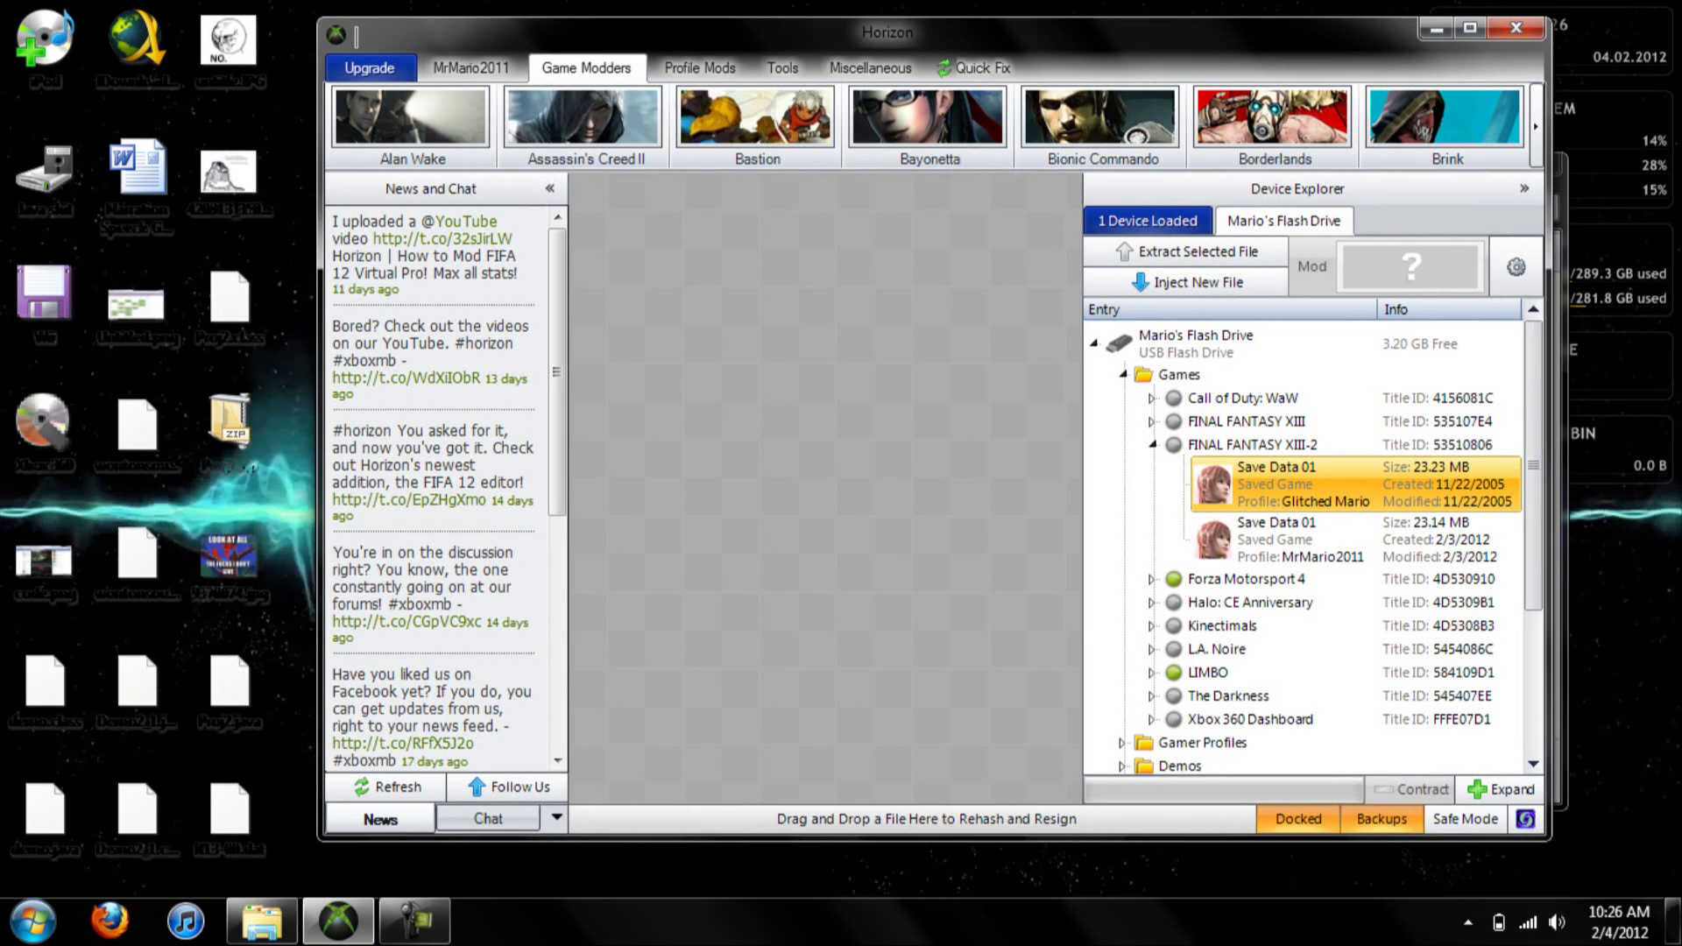
drag(230, 815, 911, 818)
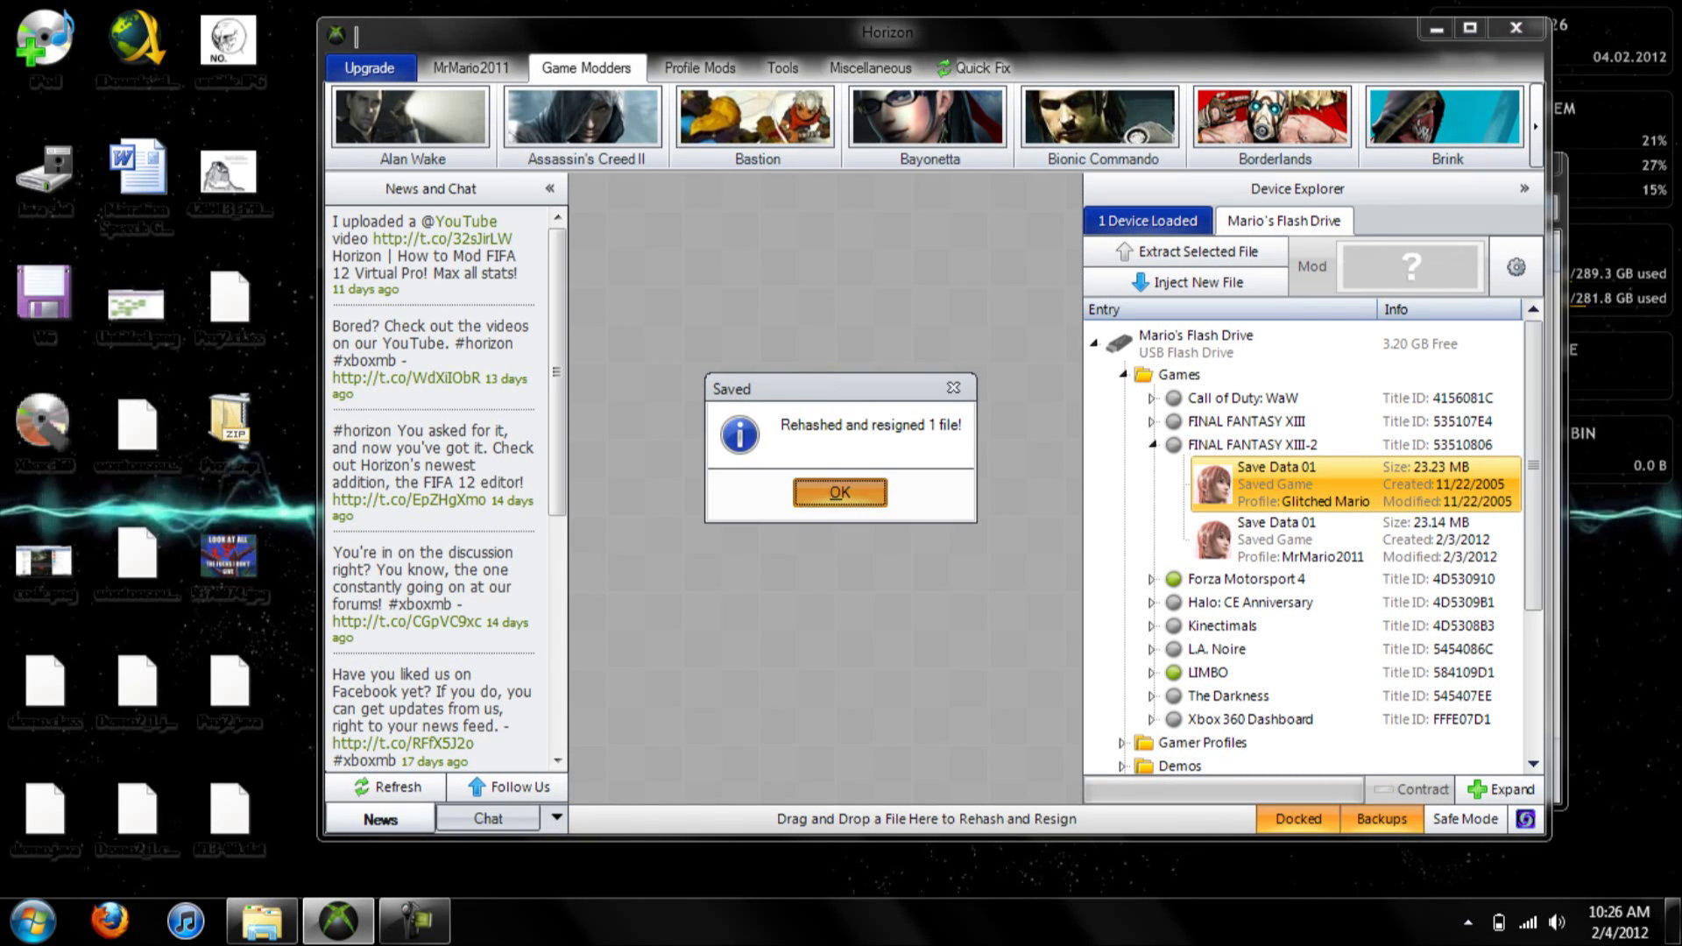
click(839, 493)
Step: Inject ff13-00.dat from the desktop into the flash drive, skipping the profile selection and overwriting the existing Save Data 01
right_click(1278, 480)
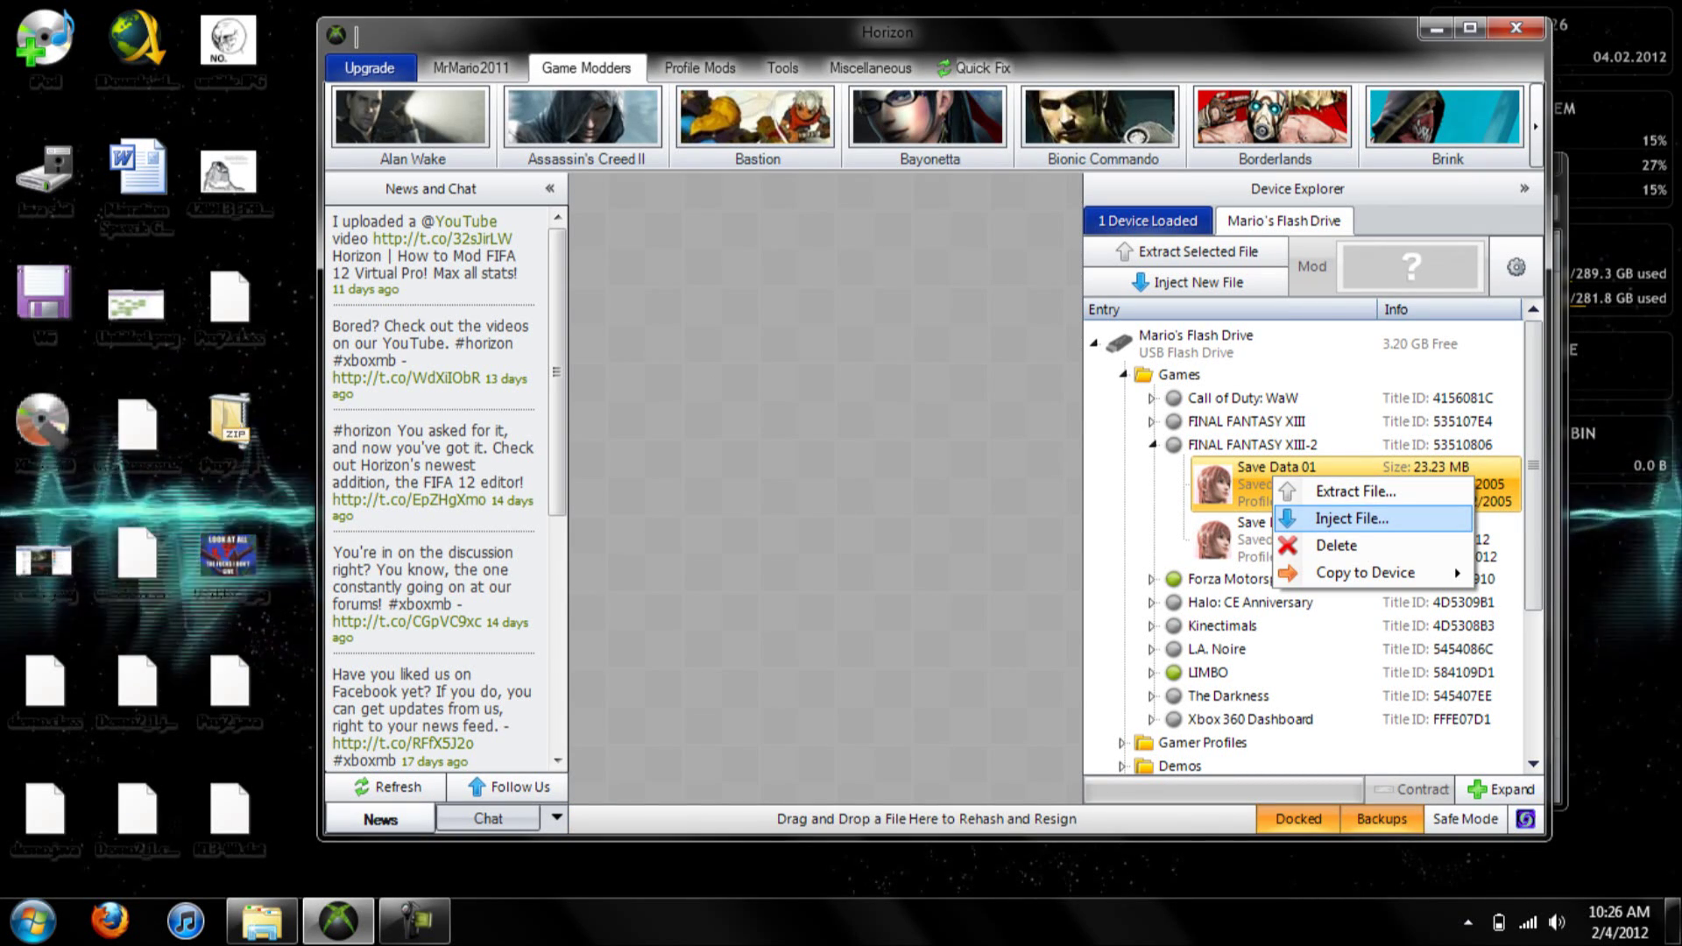
click(1352, 518)
key(Down)
key(Down)
key(Down)
key(Down)
key(Down)
key(Down)
key(Down)
key(Down)
key(Down)
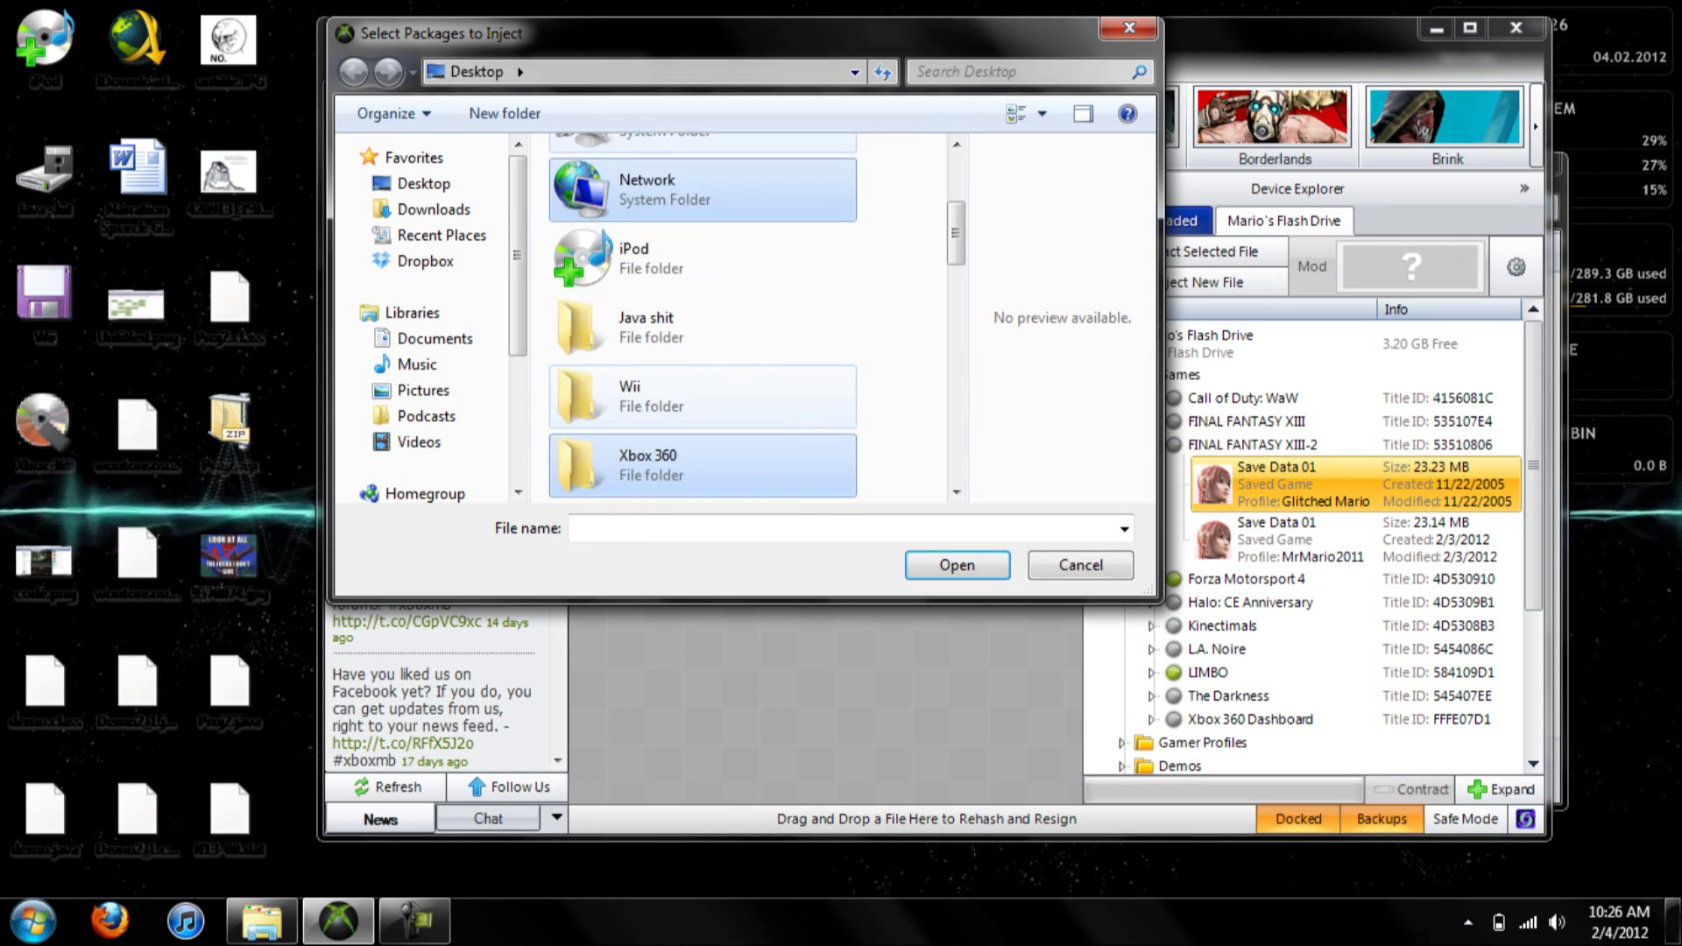
key(Down)
key(Down)
key(Down)
key(Down)
key(Down)
key(Down)
key(Up)
key(Up)
key(Return)
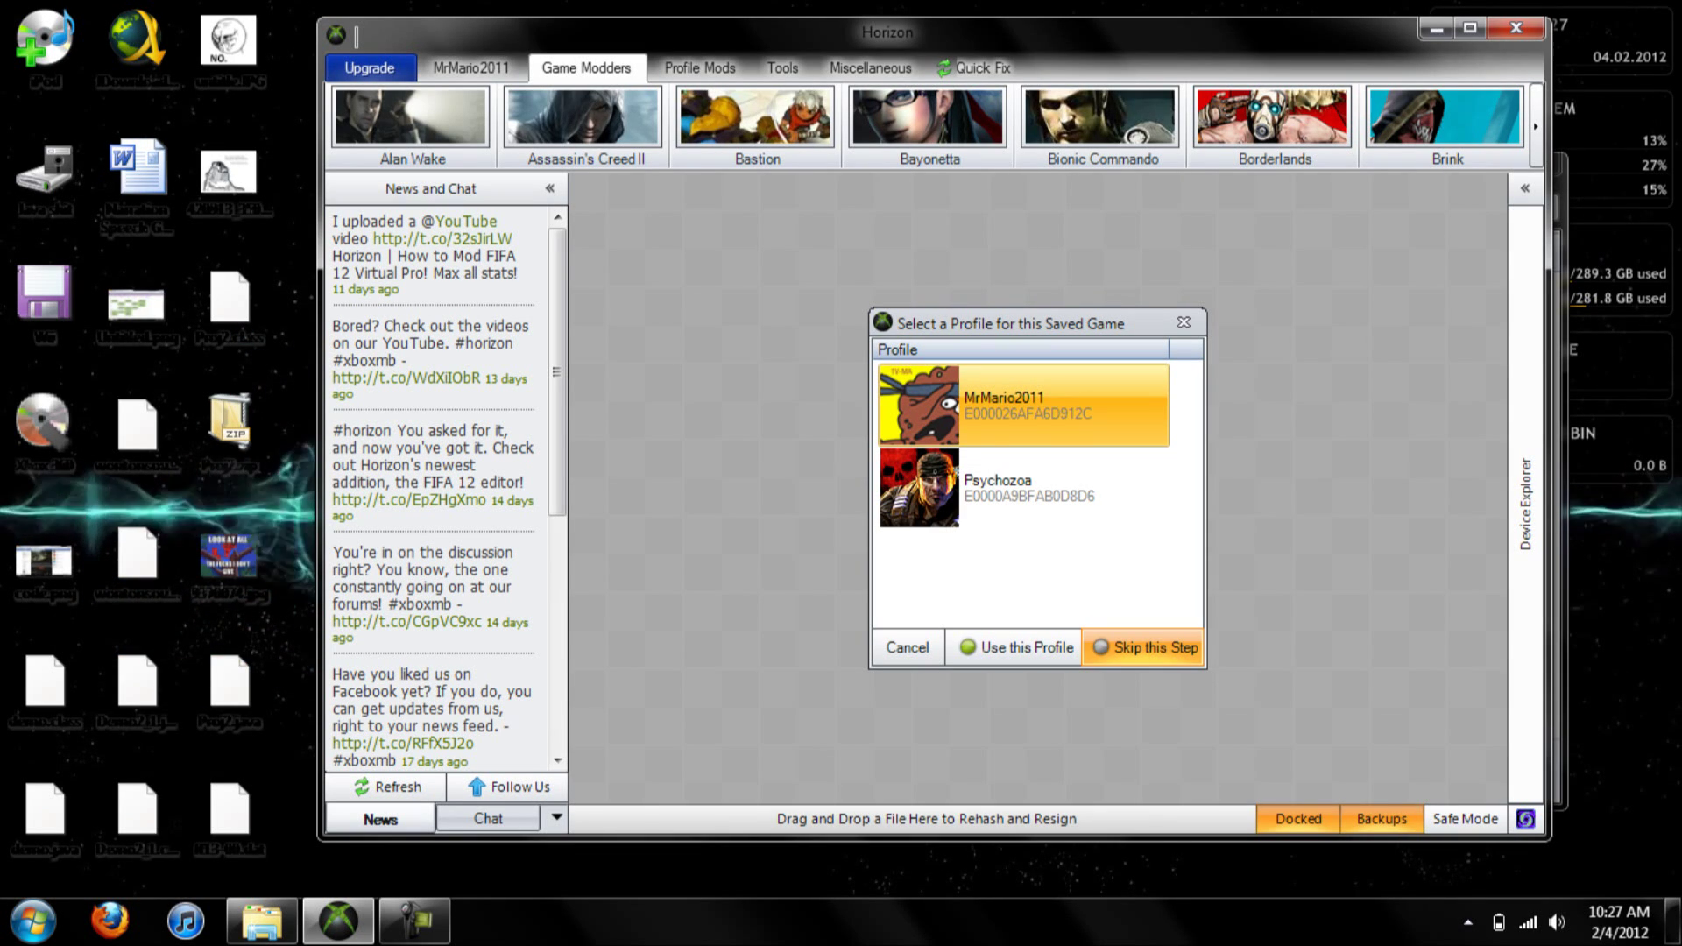
click(1144, 647)
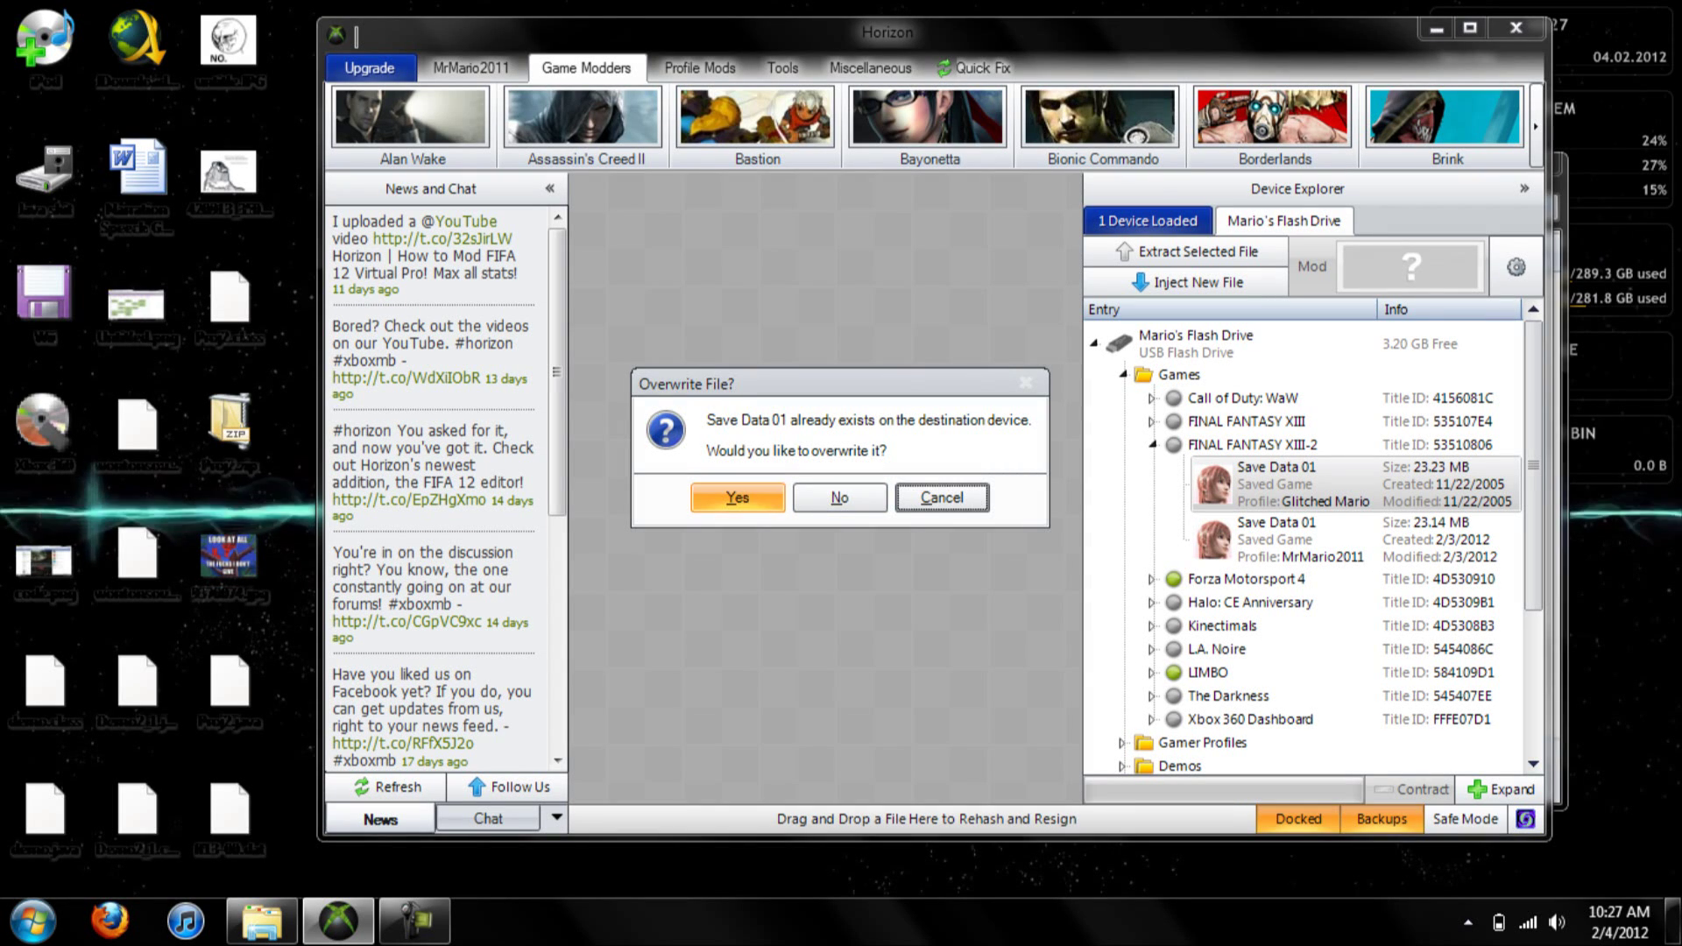
click(738, 497)
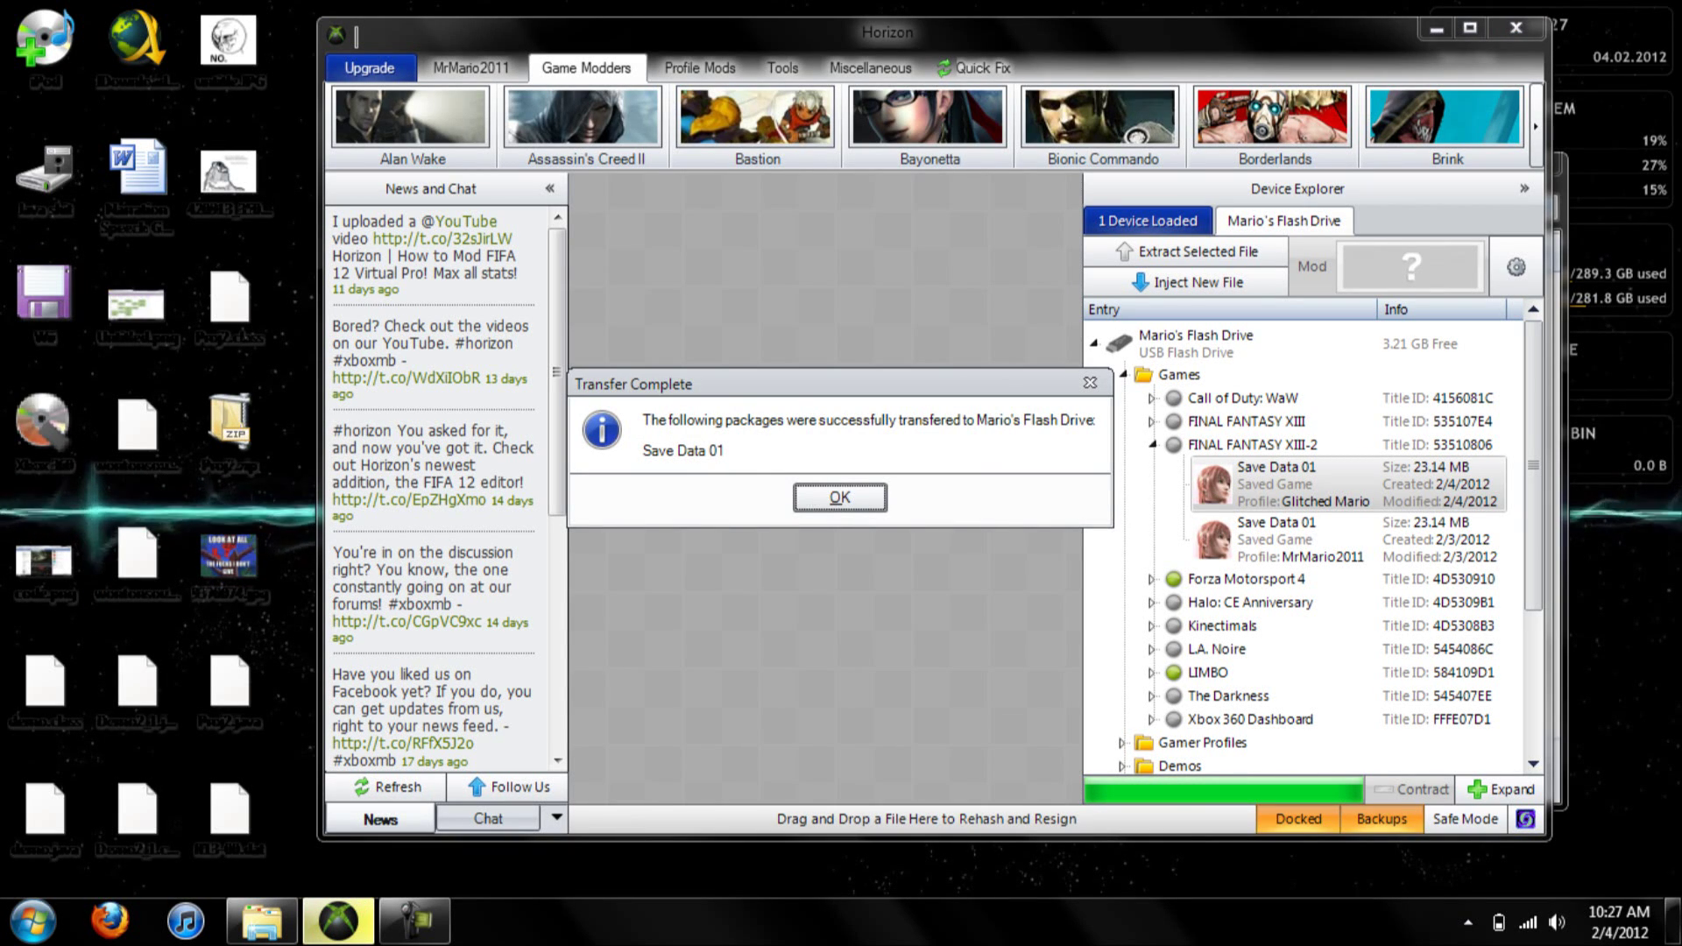
click(838, 496)
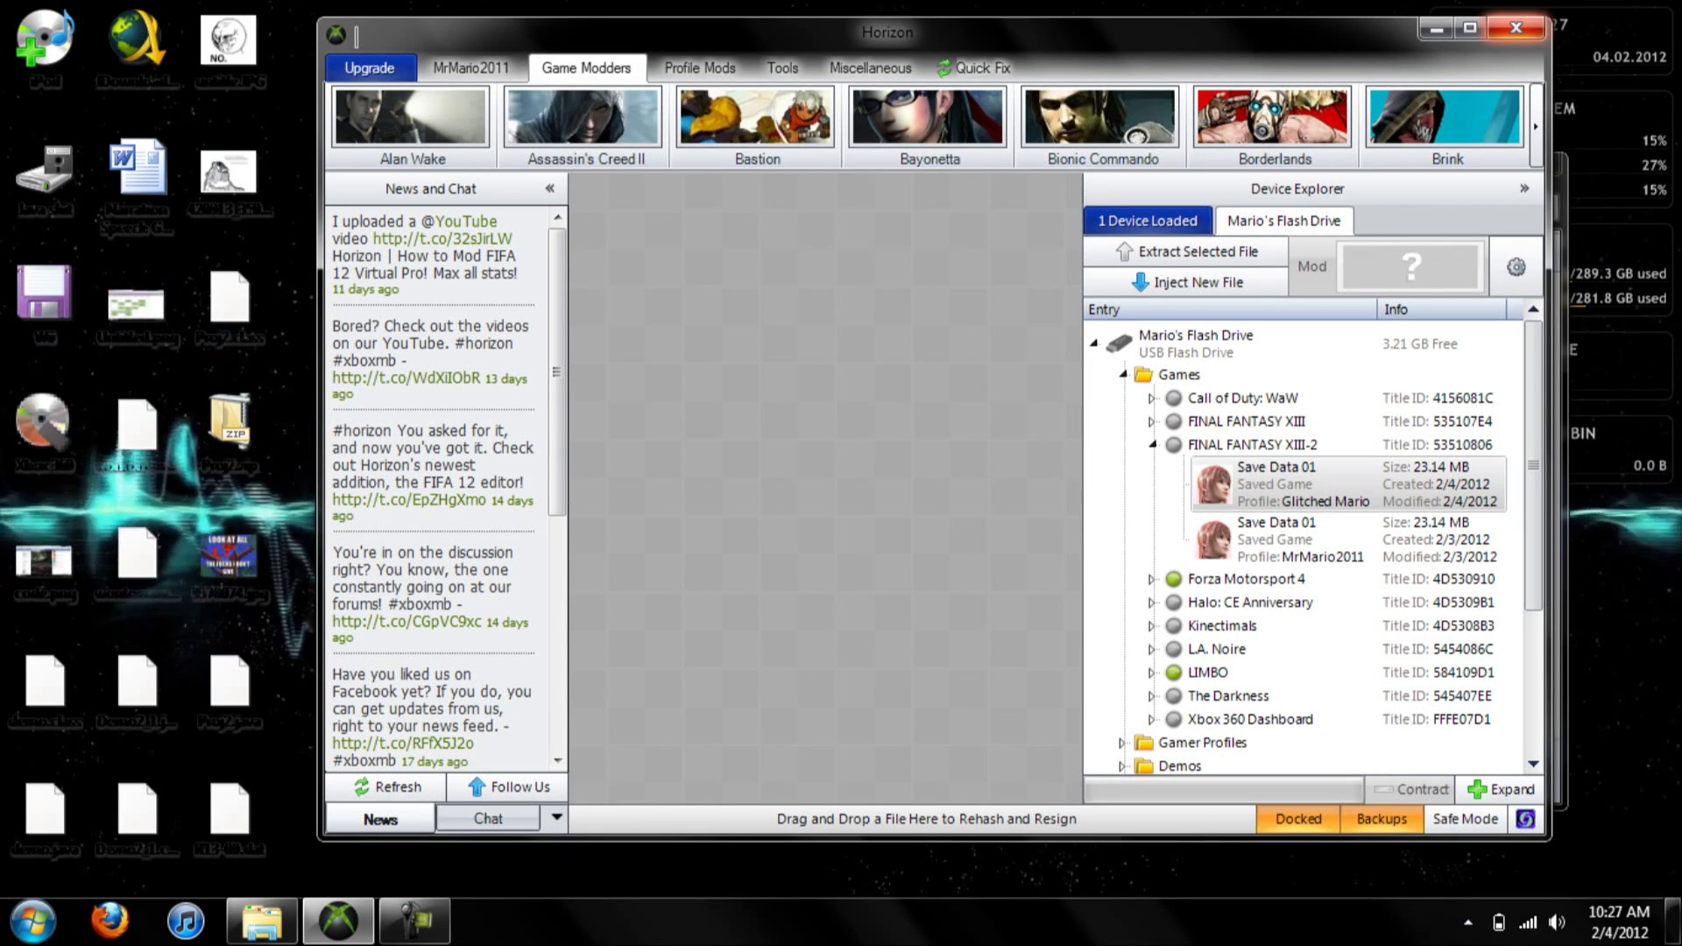
Step: Close Horizon and the Final Fantasy XIII-2 SE folder window
click(1515, 28)
click(1532, 165)
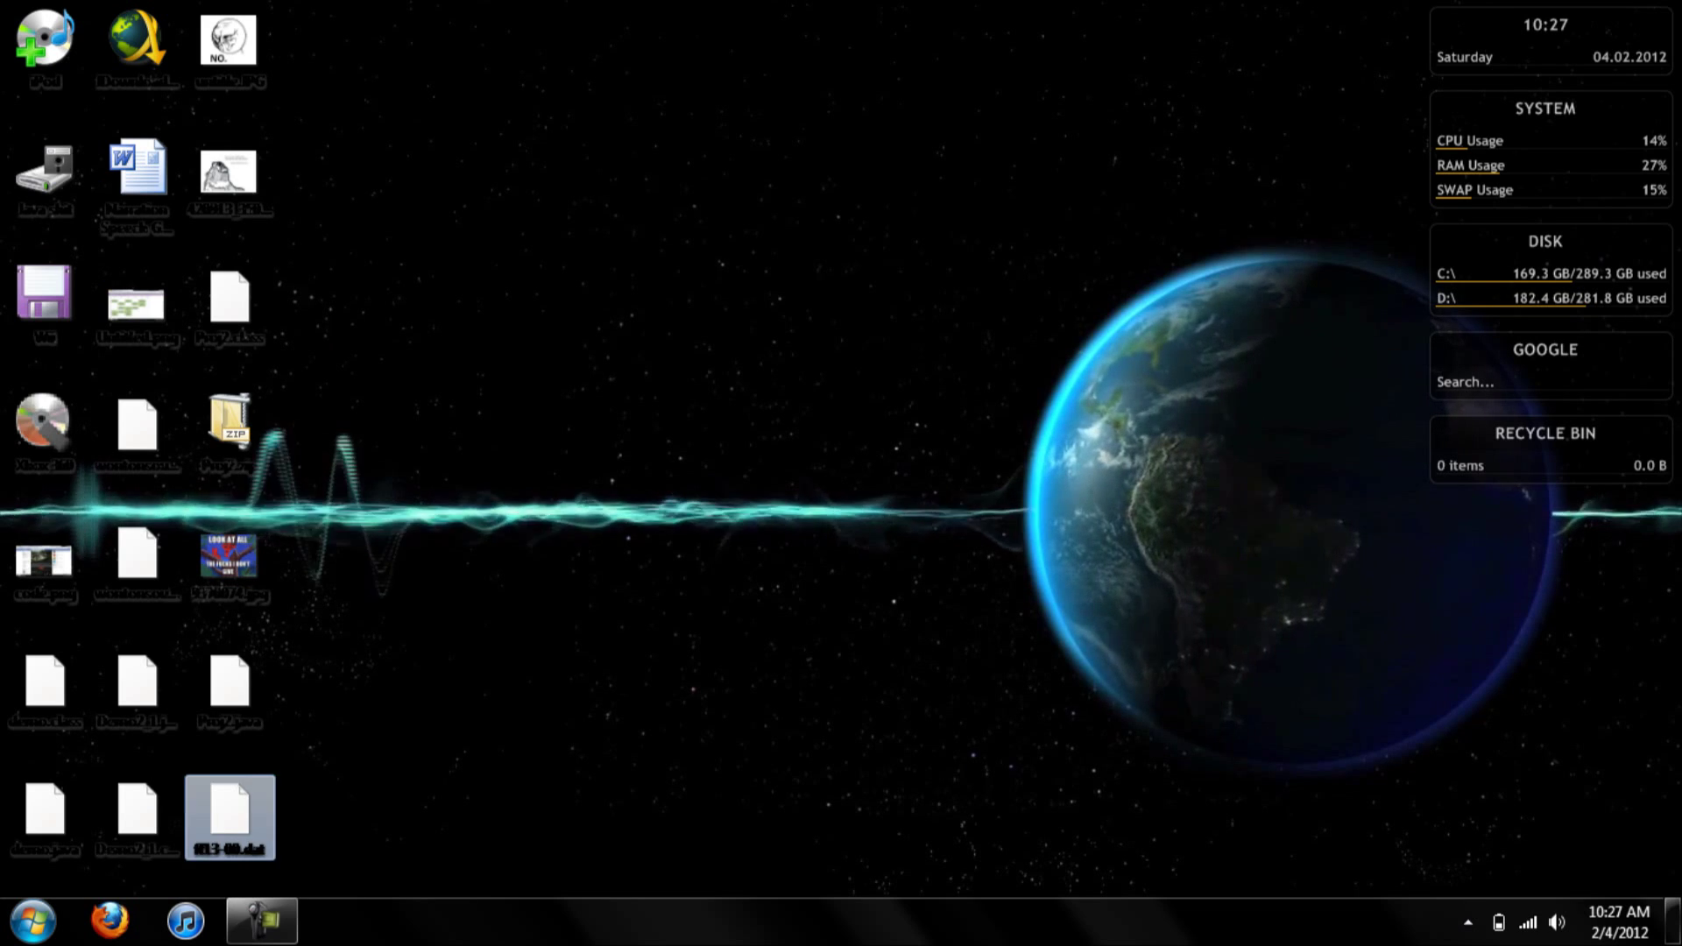
mouse_move(261, 920)
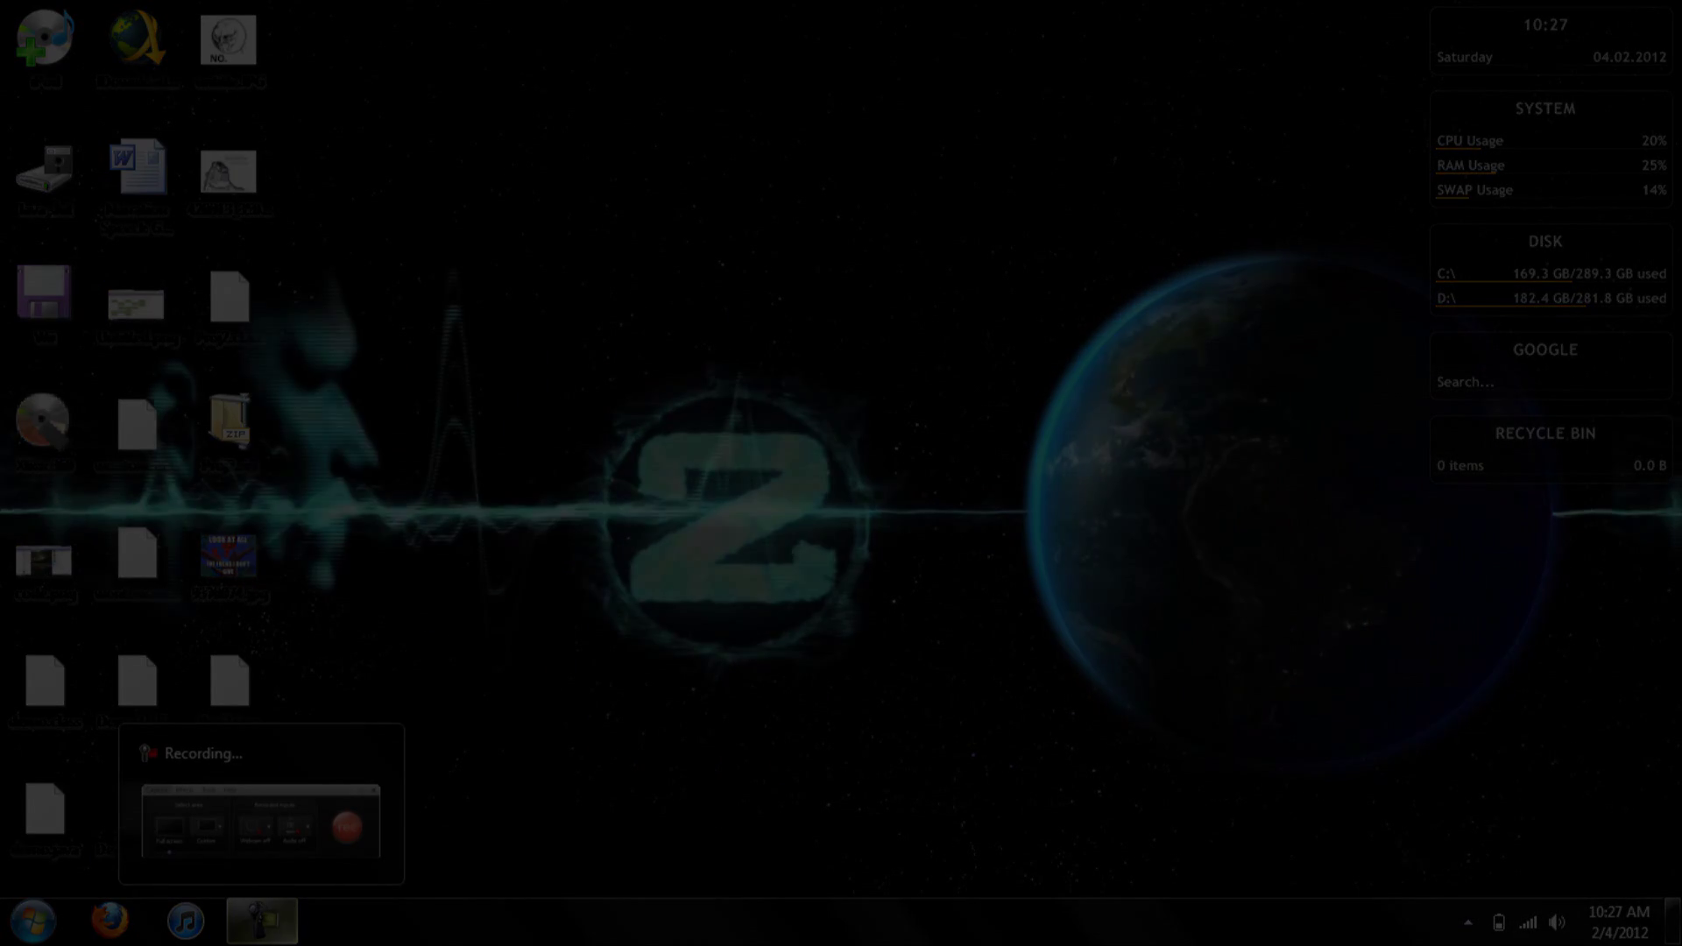